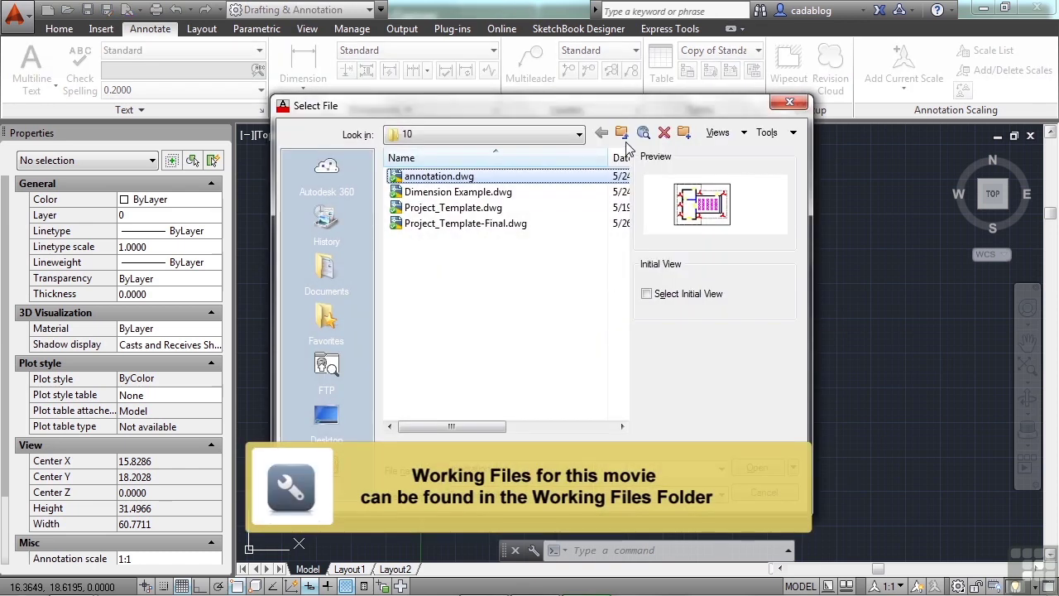
# Open the drawing annotation.dwg from project folder 11.
pyautogui.click(621, 133)
pyautogui.doubleClick(409, 302)
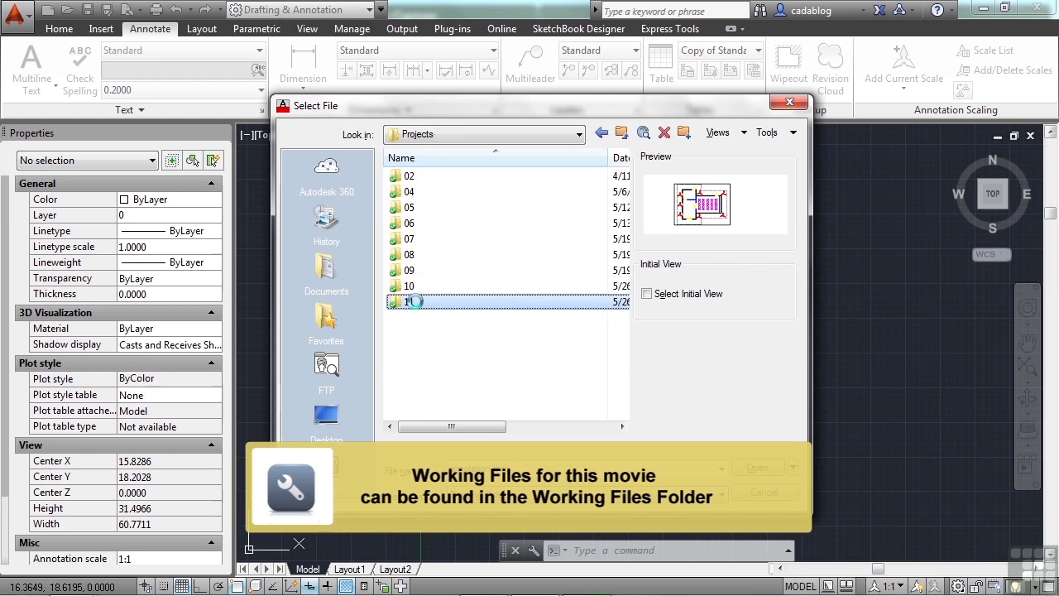
pyautogui.click(444, 178)
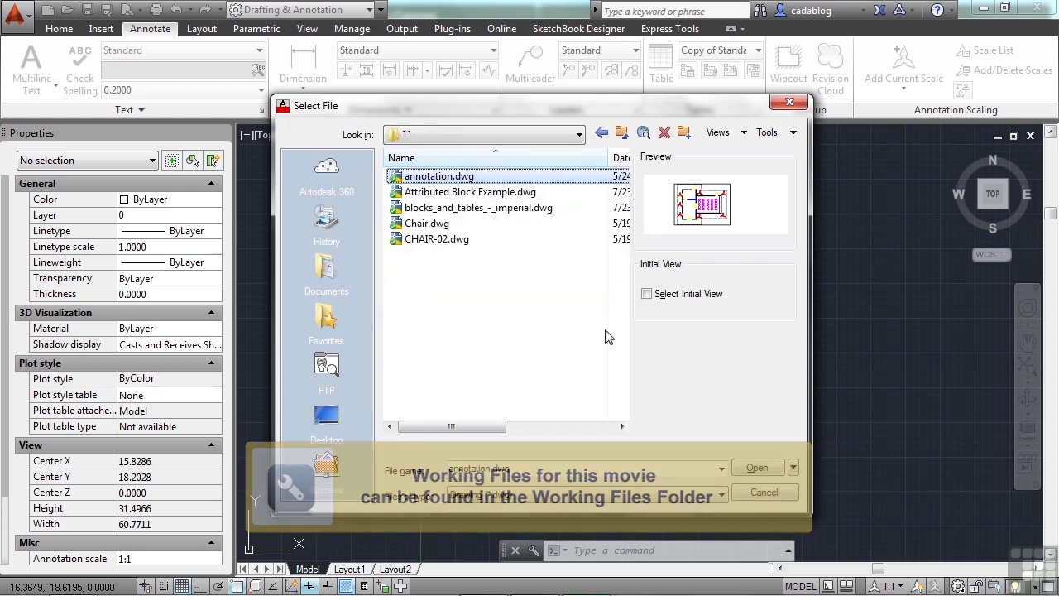
pyautogui.click(762, 468)
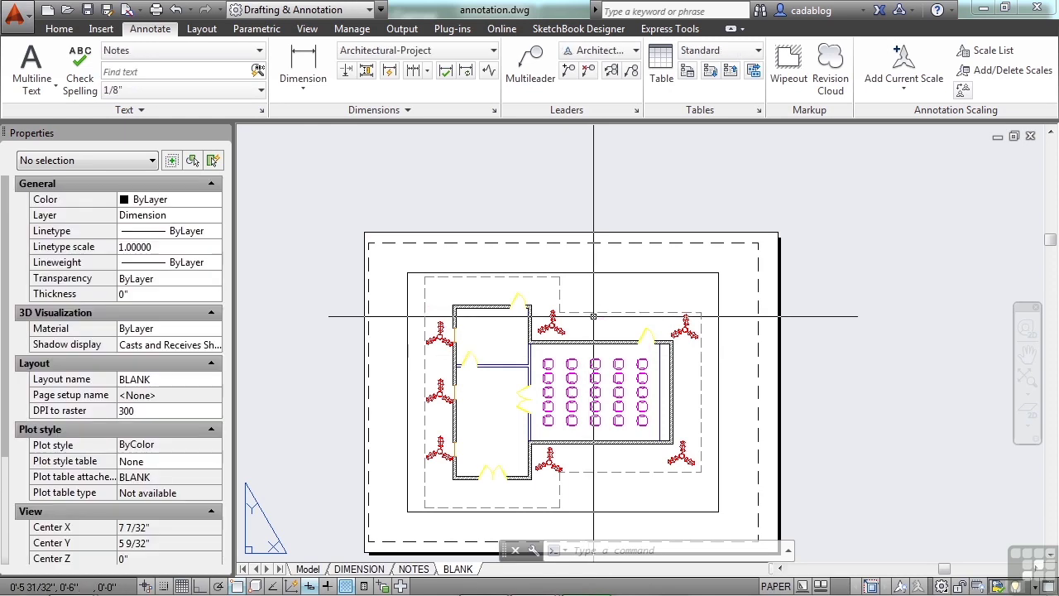
# Look over the floor plan on the BLANK layout and switch to model space.
pyautogui.moveTo(602, 309); pyautogui.dragTo(622, 263, button='middle')
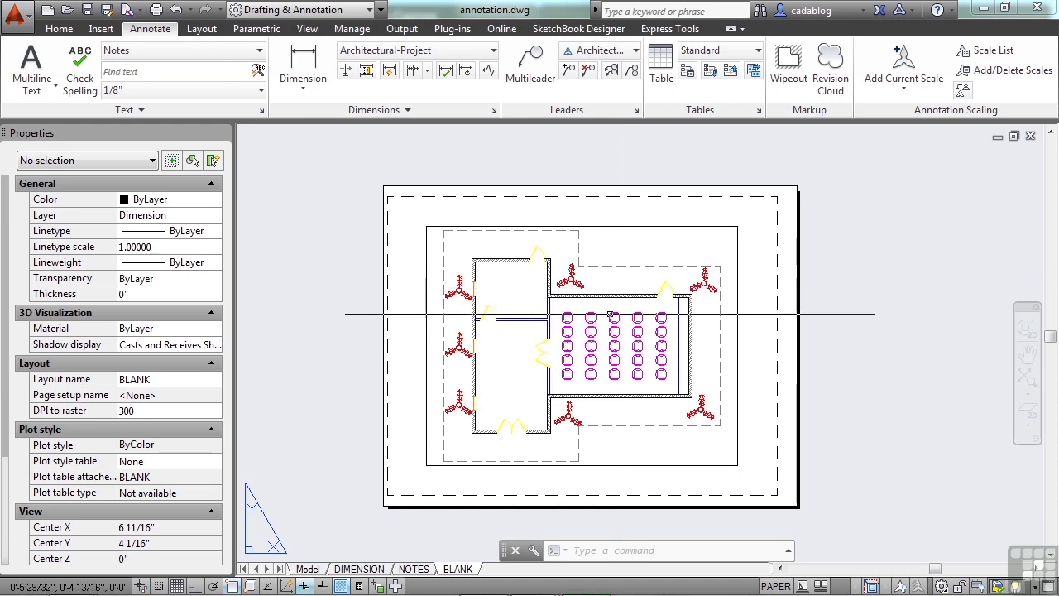
pyautogui.scroll(2, 585, 325)
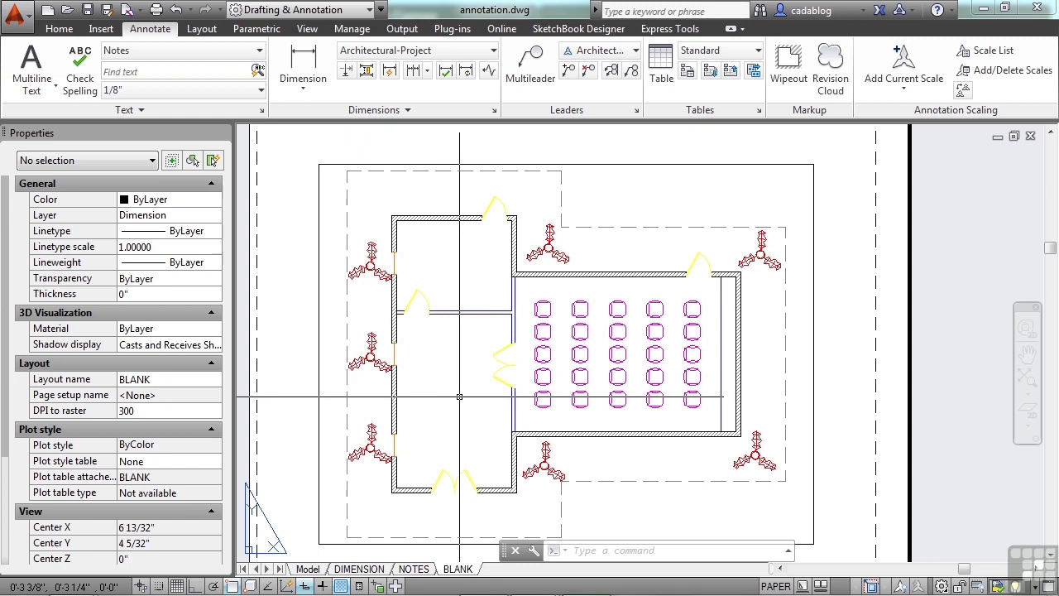
pyautogui.click(308, 569)
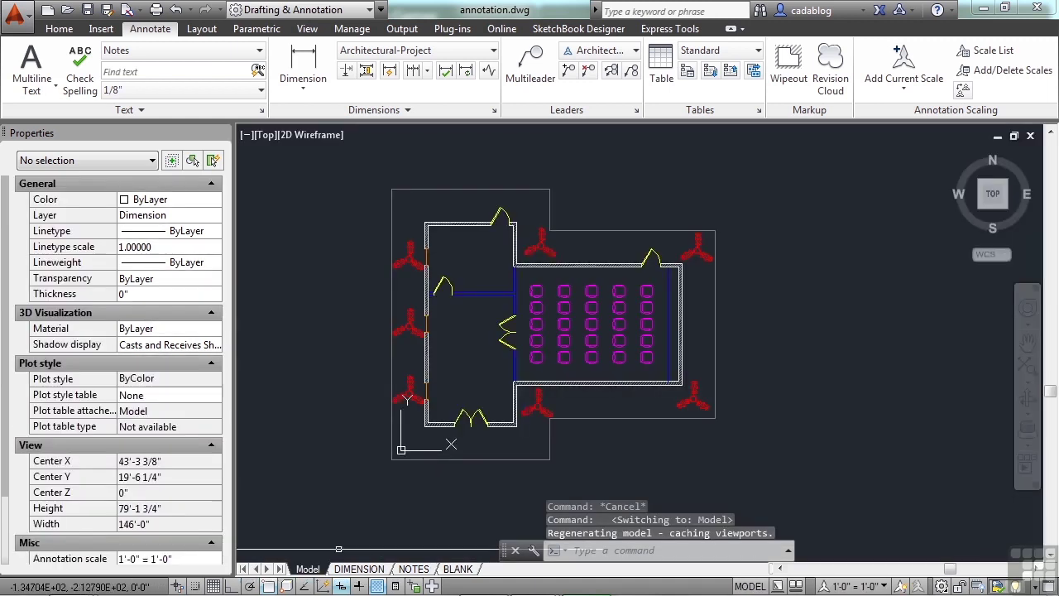
# Move the plant block near the inner wall corner to about X 28'-10", Y 9'-0".
pyautogui.scroll(4, 552, 415)
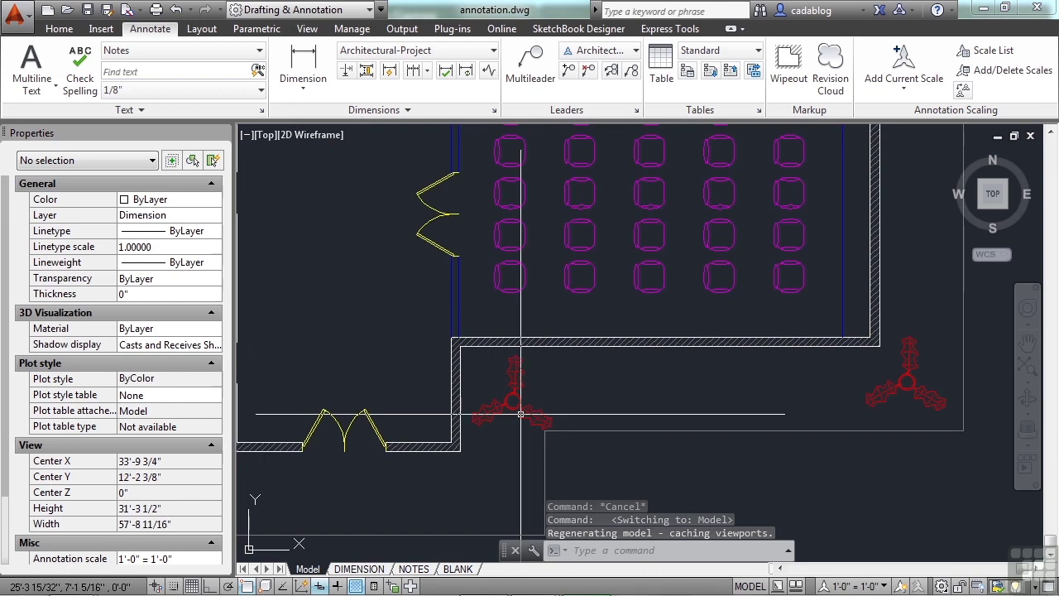
pyautogui.click(512, 401)
pyautogui.scroll(6, 534, 414)
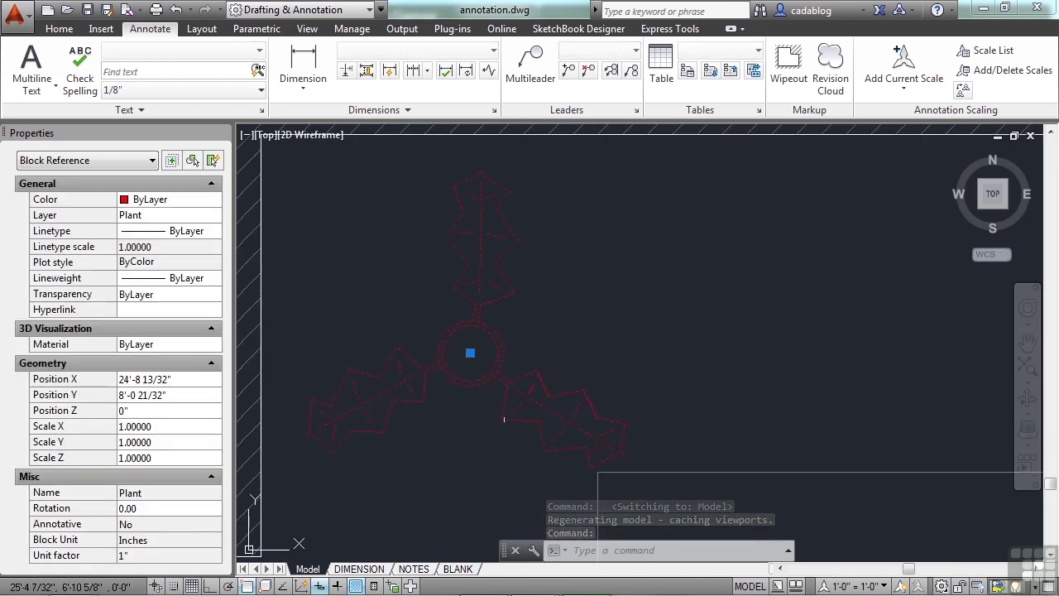
pyautogui.click(470, 352)
pyautogui.scroll(-3, 470, 353)
pyautogui.click(615, 318)
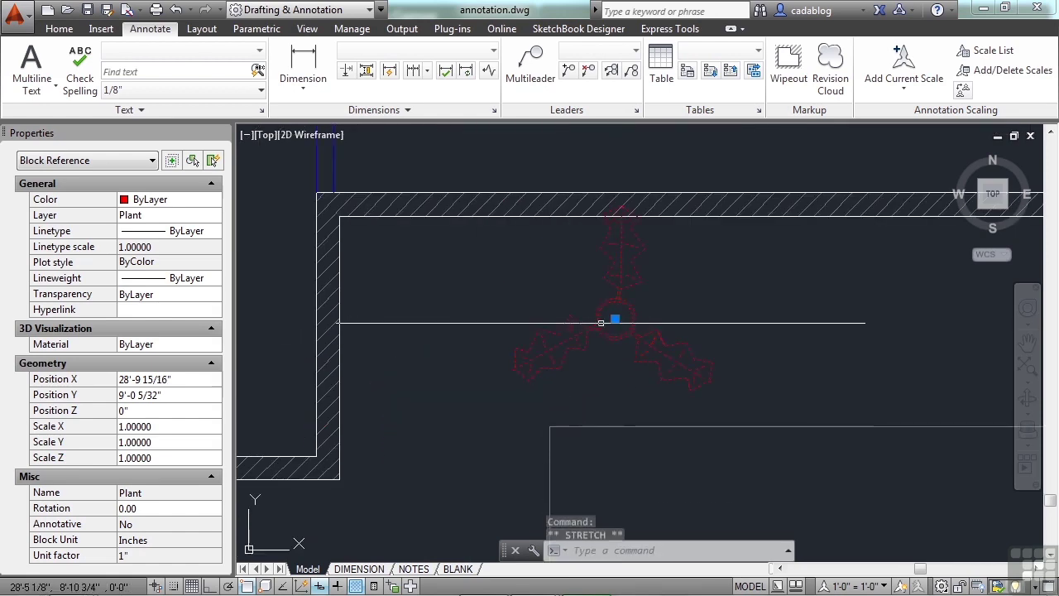
pyautogui.press('Escape')
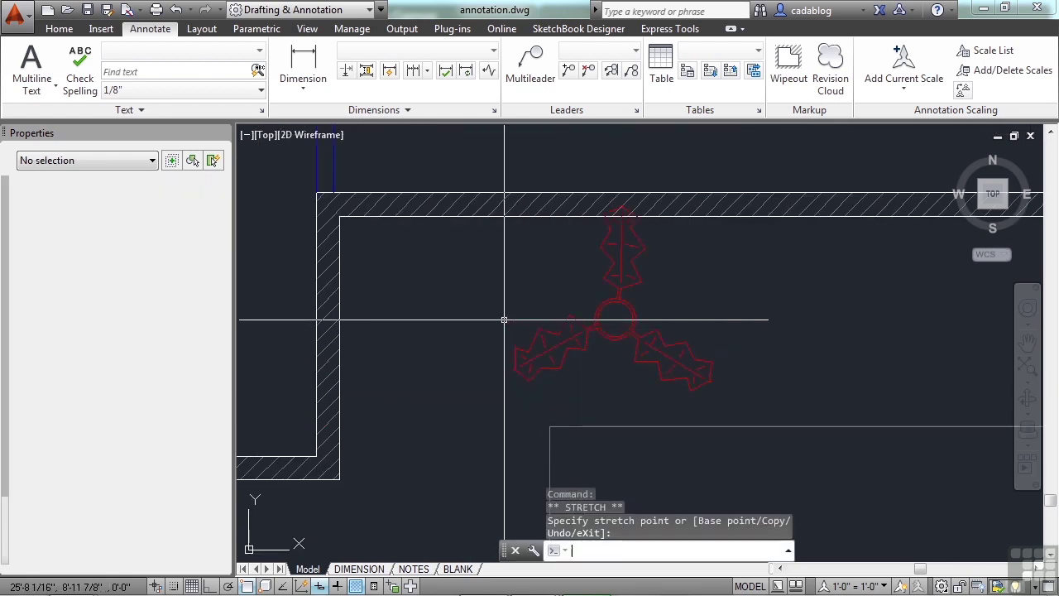
# Set the right leaf of the bottom double door to Closed, and reset it to a partly open angle.
pyautogui.scroll(-3, 504, 319)
pyautogui.moveTo(504, 319); pyautogui.dragTo(503, 354, button='middle')
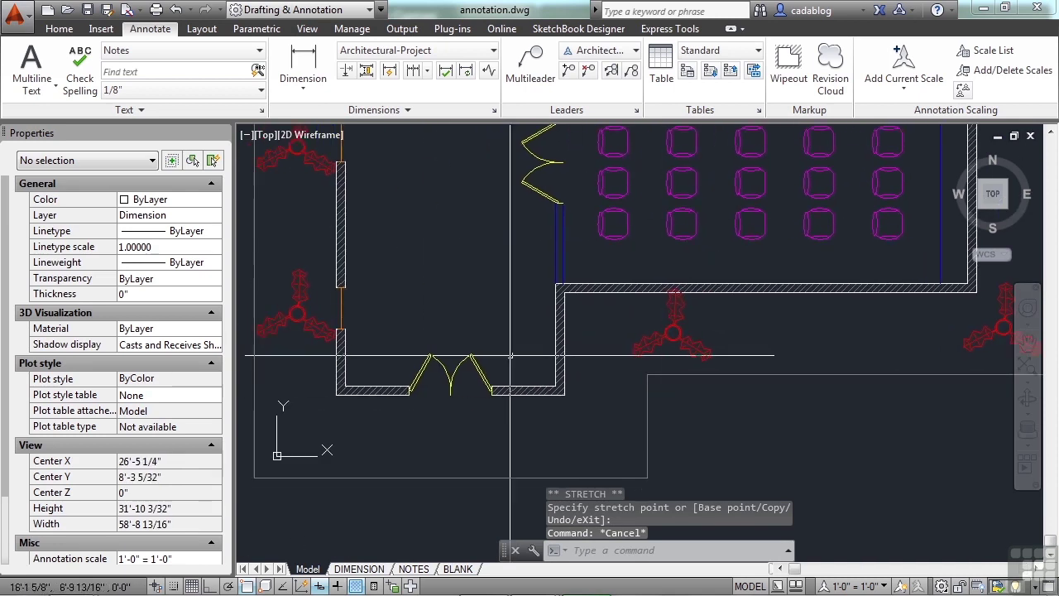
pyautogui.scroll(3, 485, 393)
pyautogui.click(472, 379)
pyautogui.scroll(-1, 470, 387)
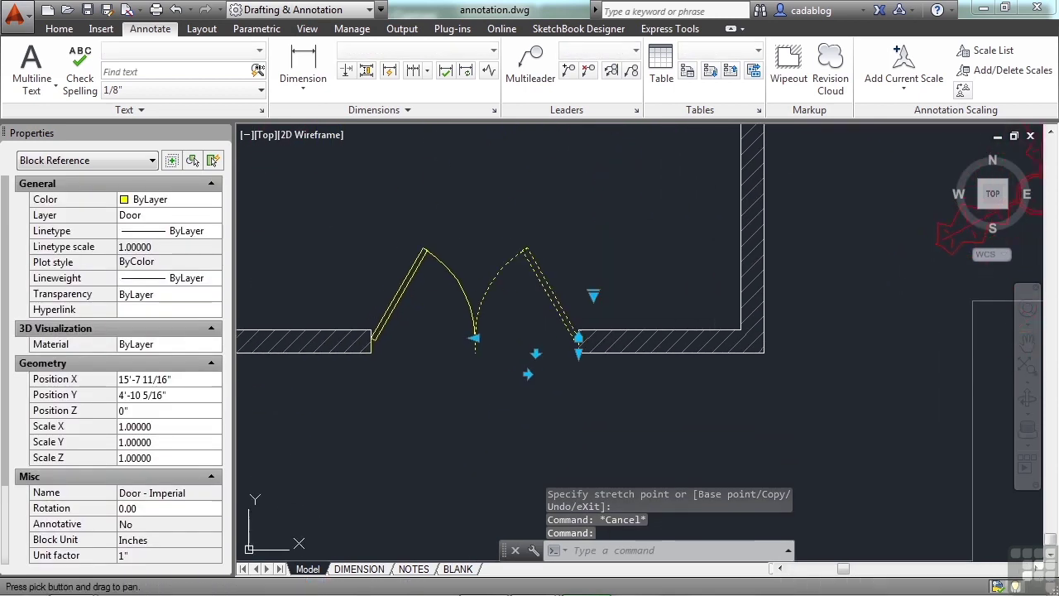
pyautogui.scroll(2, 627, 276)
pyautogui.click(625, 283)
pyautogui.click(668, 369)
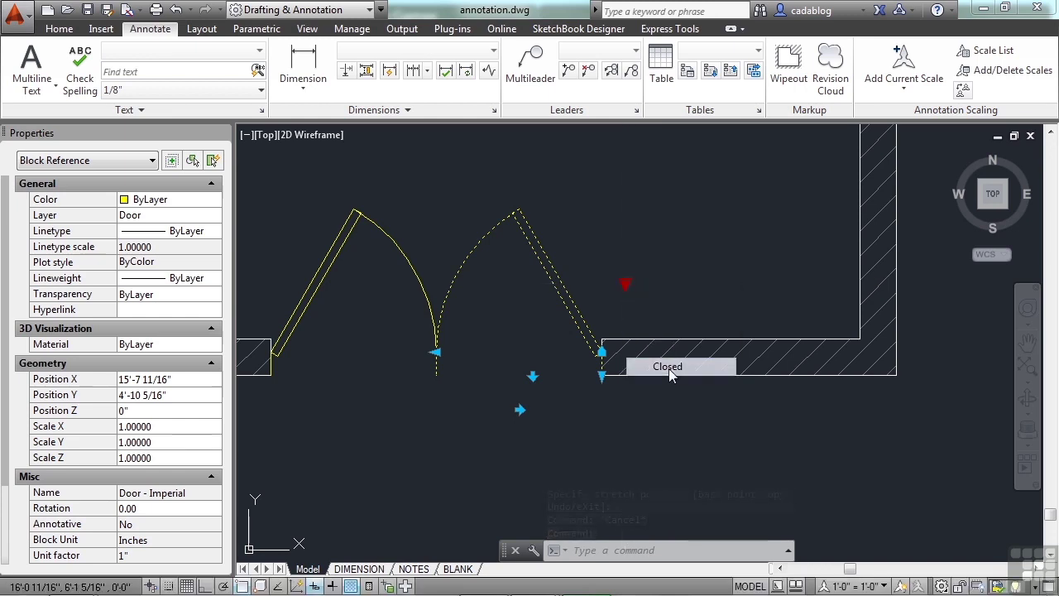
pyautogui.click(625, 285)
pyautogui.click(645, 308)
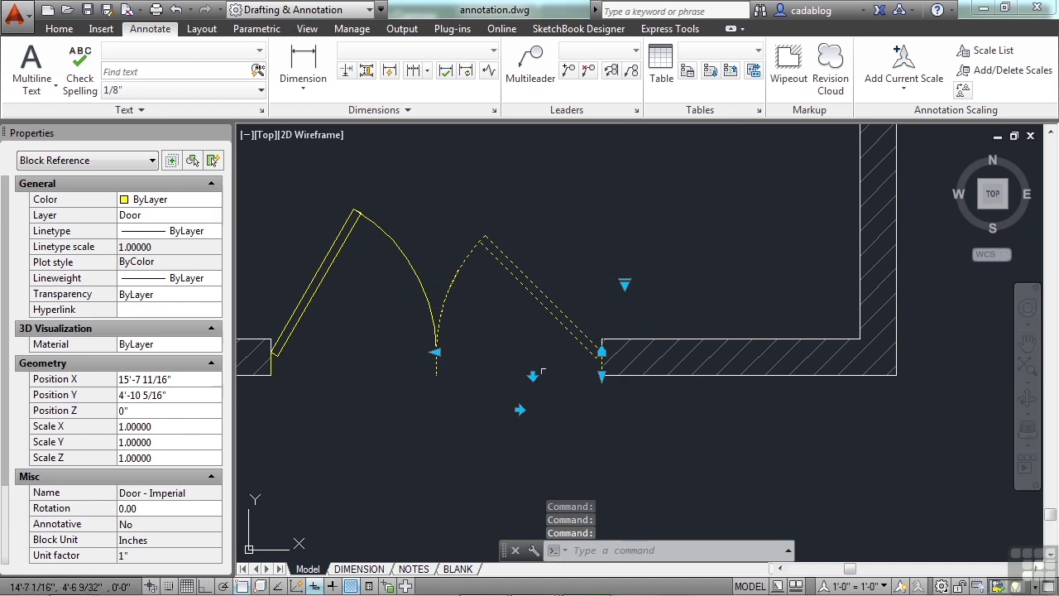
# Flip the right leaf of the bottom double door to swing outward and stretch its free end inward to narrow it.
pyautogui.click(532, 377)
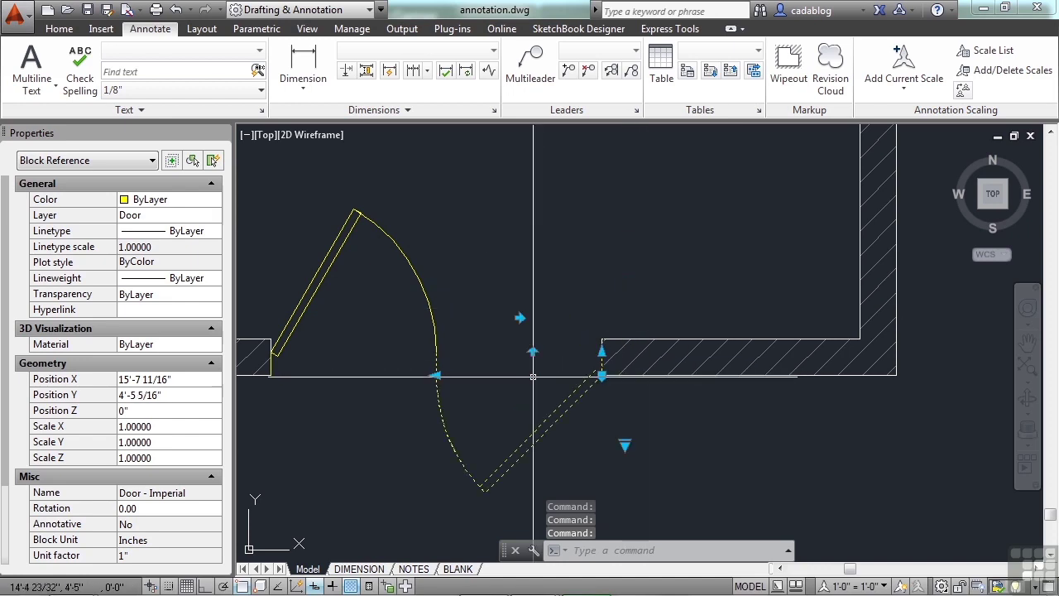
pyautogui.click(436, 376)
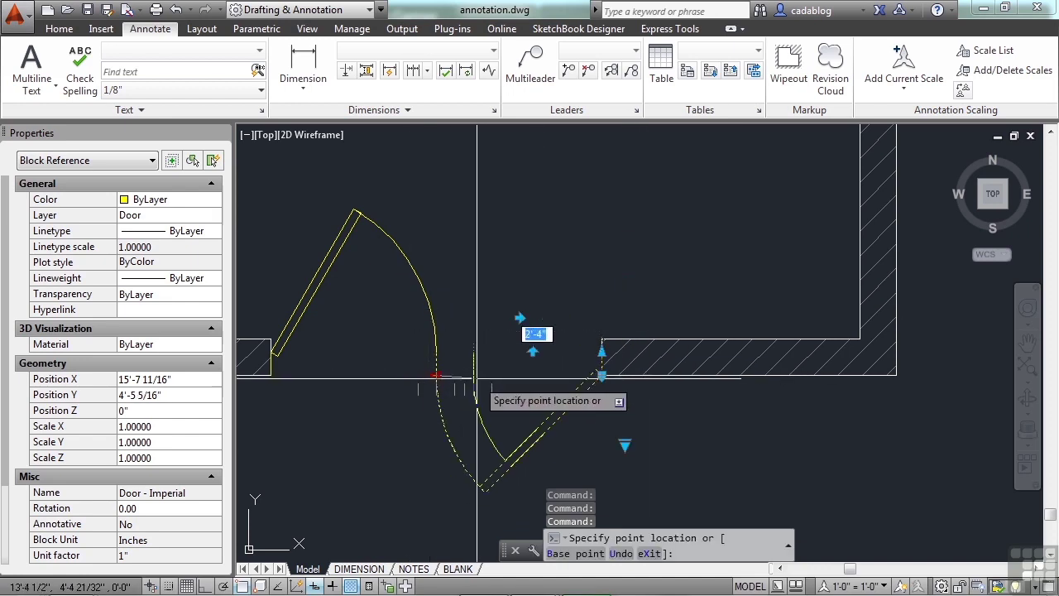
pyautogui.scroll(2, 570, 379)
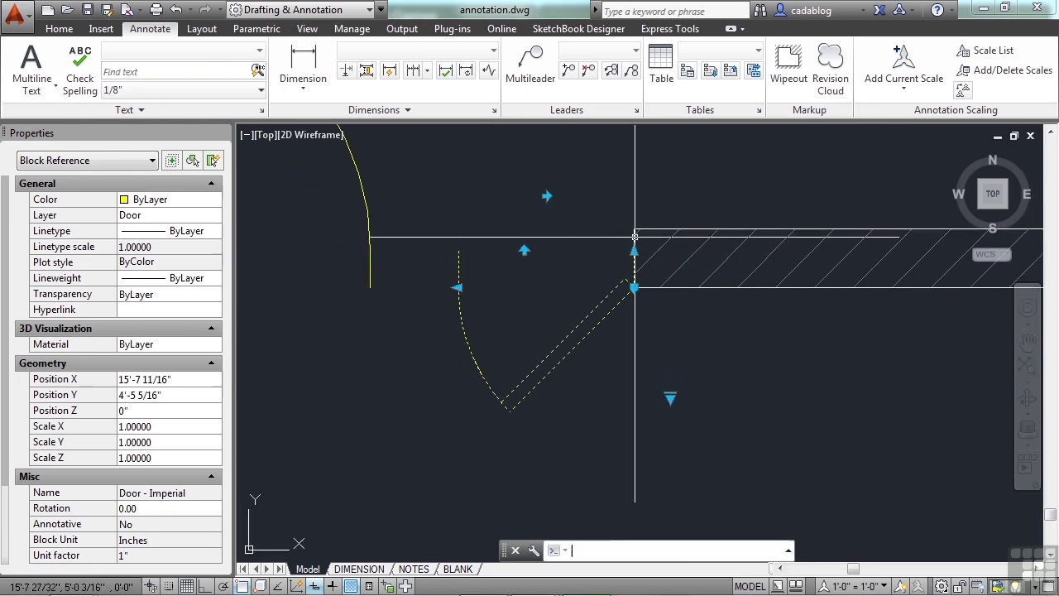
pyautogui.press('Escape')
pyautogui.press('Escape')
pyautogui.scroll(-2, 550, 270)
pyautogui.scroll(-5, 549, 270)
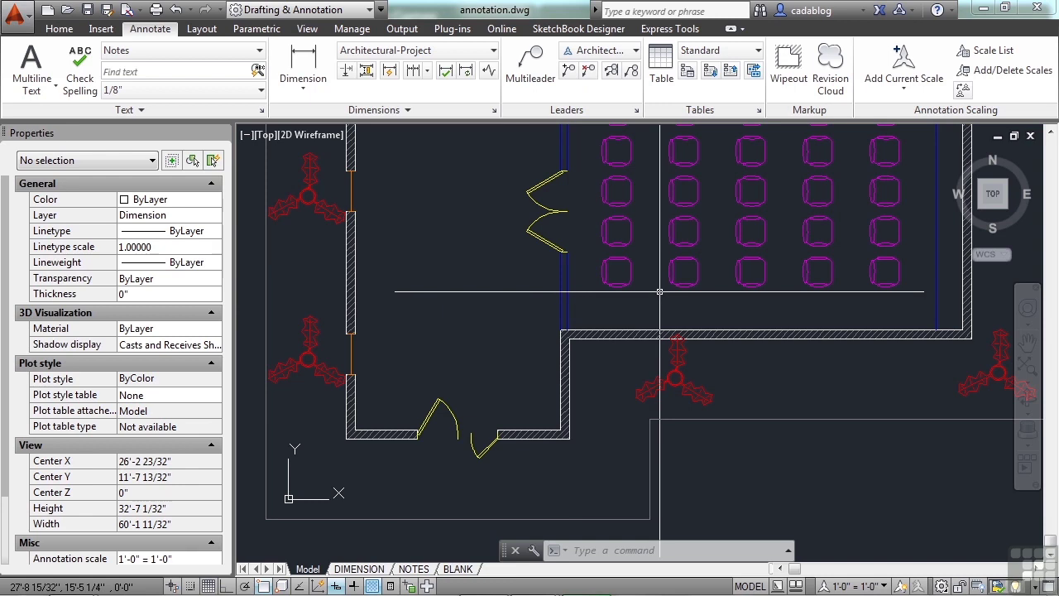
# Select the chair block at the lower-left corner of the seating grid and examine its geometry, insertion point and properties.
pyautogui.scroll(4, 658, 292)
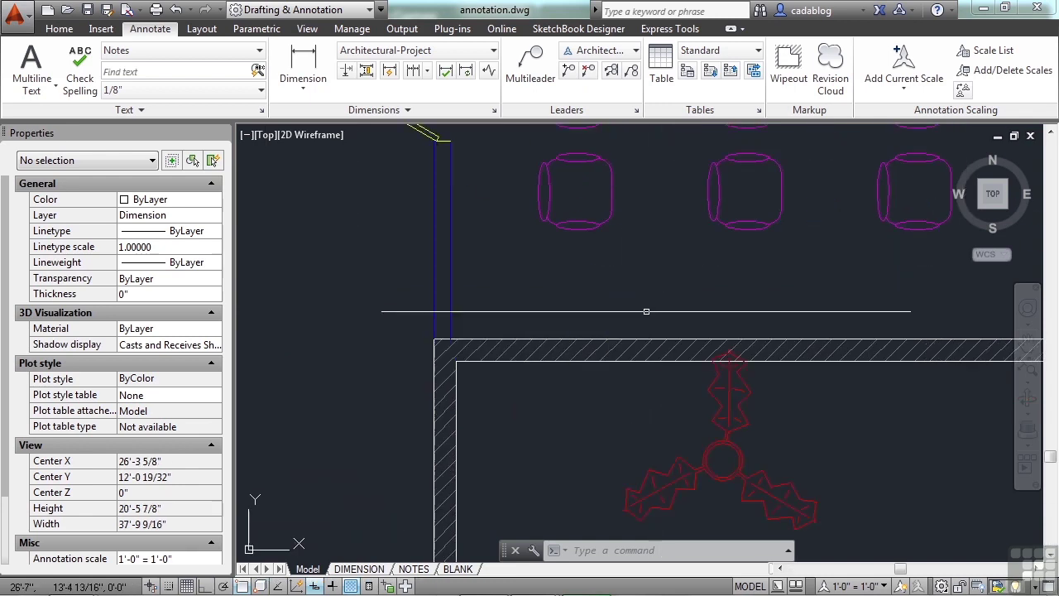
pyautogui.click(587, 223)
pyautogui.moveTo(586, 223)
pyautogui.mouseDown(button='middle')
pyautogui.moveTo(580, 269)
pyautogui.moveTo(534, 308)
pyautogui.mouseUp(button='middle')
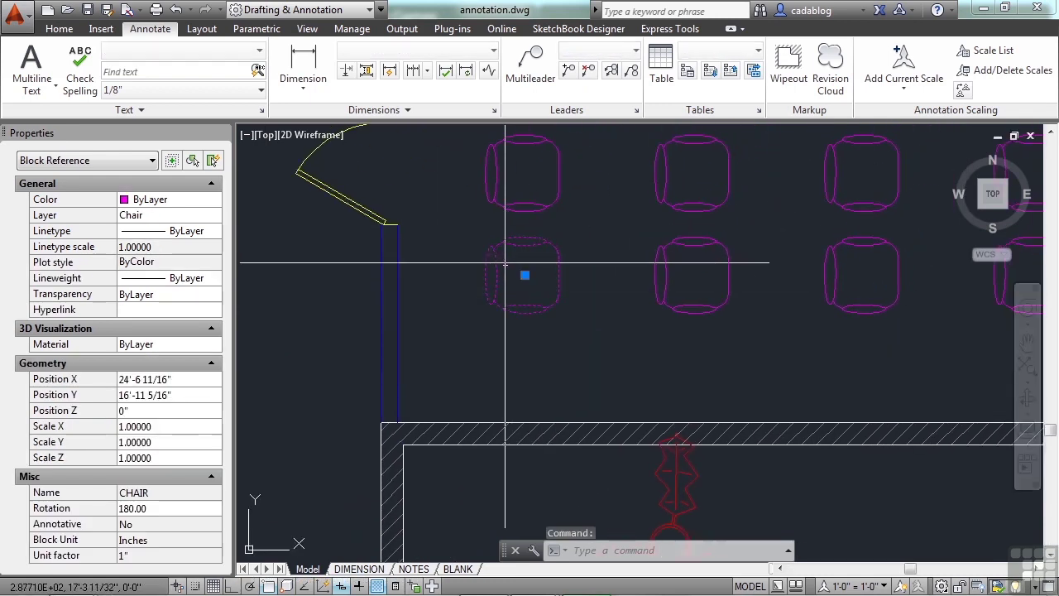
pyautogui.scroll(2, 509, 264)
pyautogui.moveTo(509, 263); pyautogui.dragTo(471, 303, button='middle')
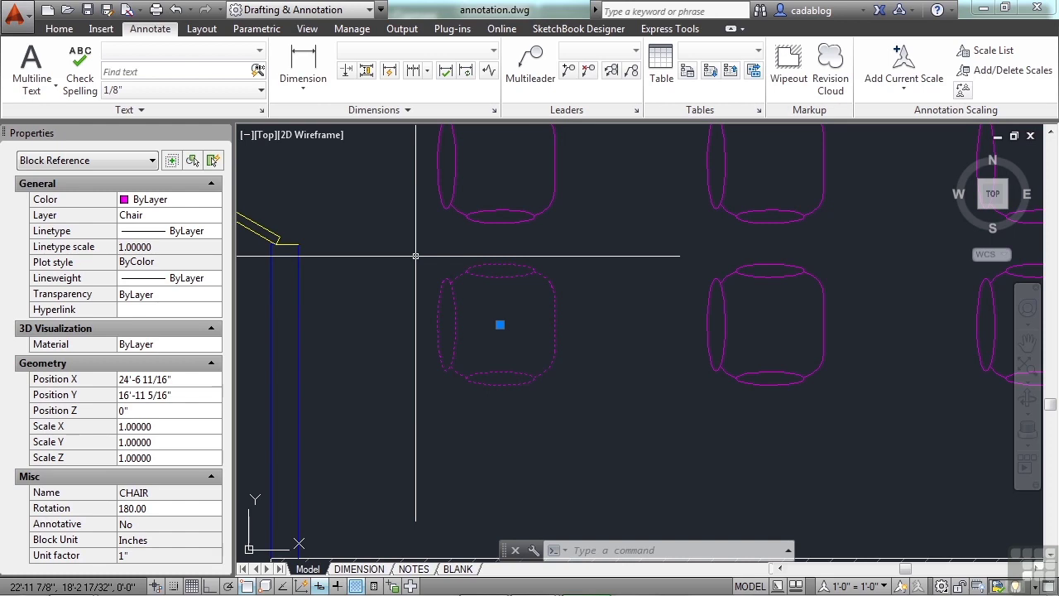
pyautogui.press('Escape')
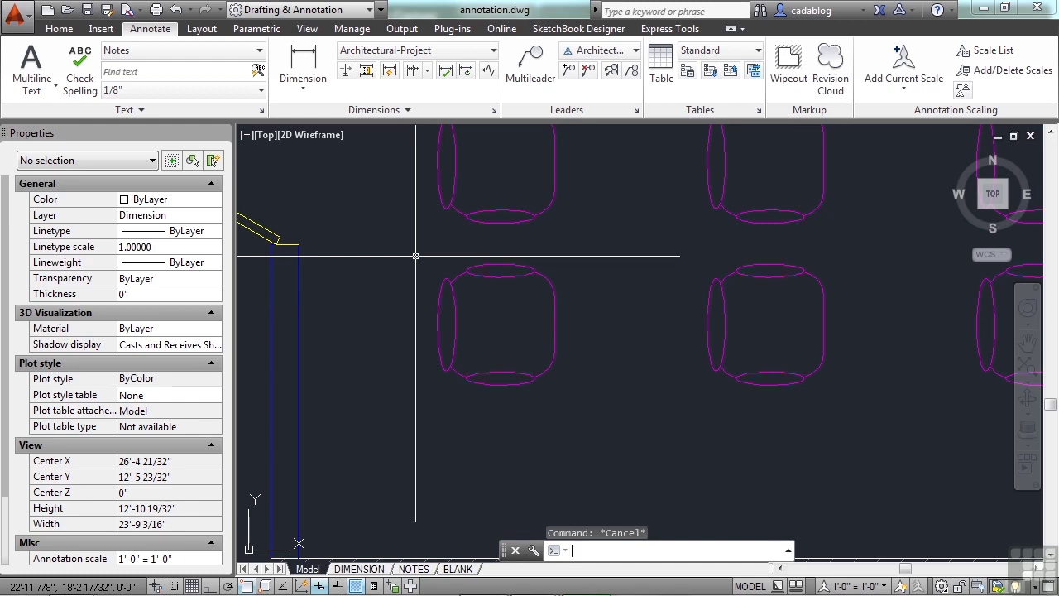
pyautogui.scroll(5, 416, 256)
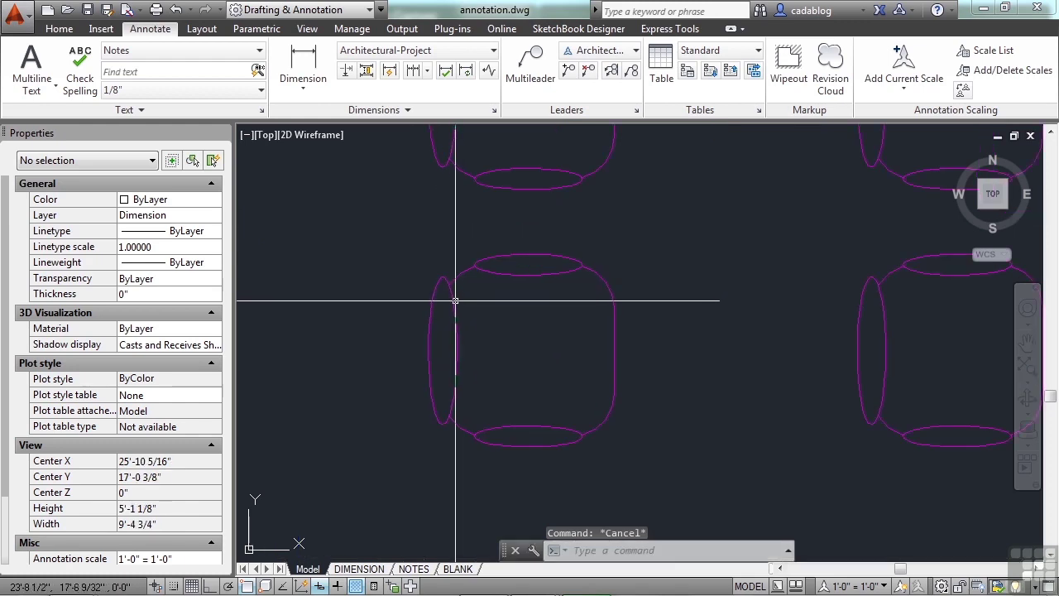
pyautogui.click(446, 258)
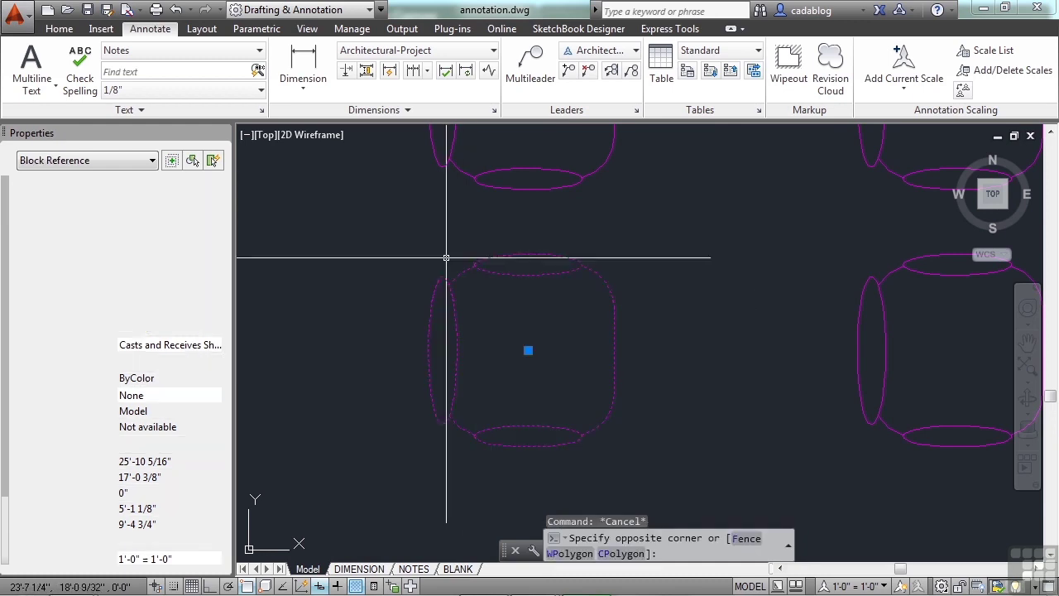
pyautogui.scroll(-2, 429, 266)
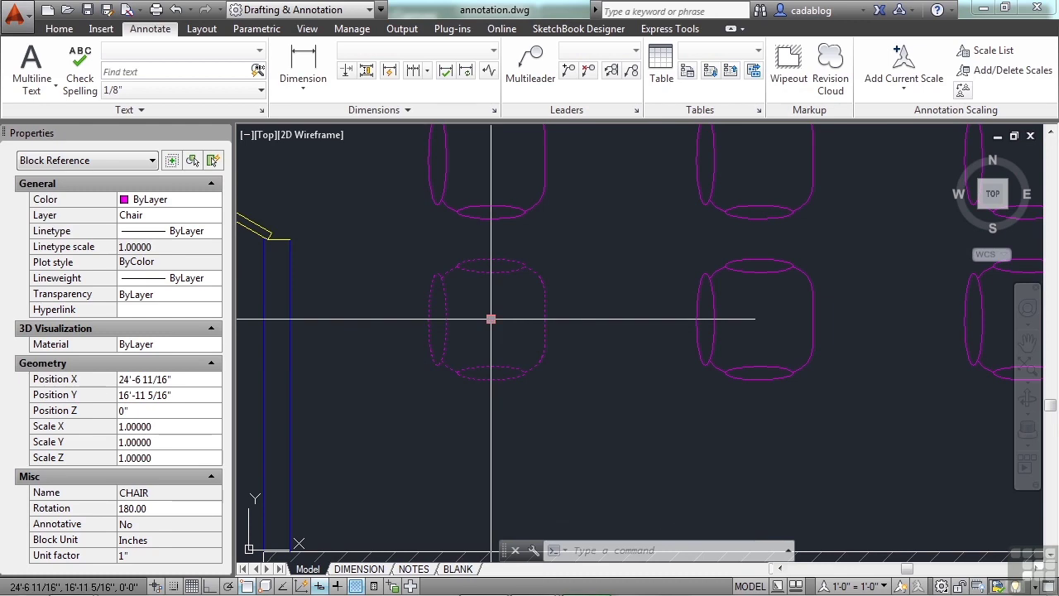
pyautogui.press('Escape')
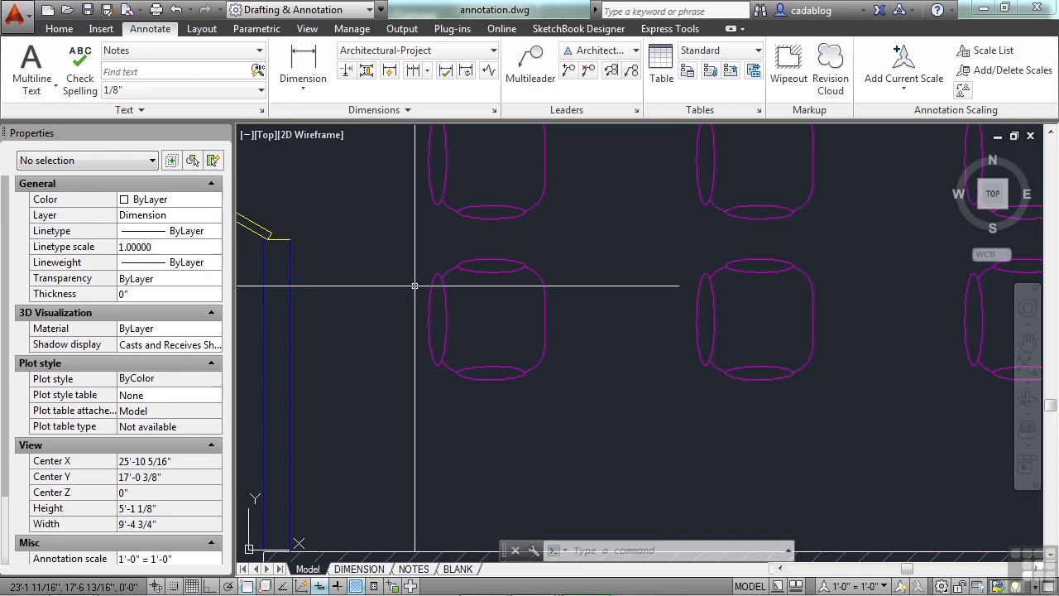
# Change the lower-left chair block's layer to Door.
pyautogui.click(442, 285)
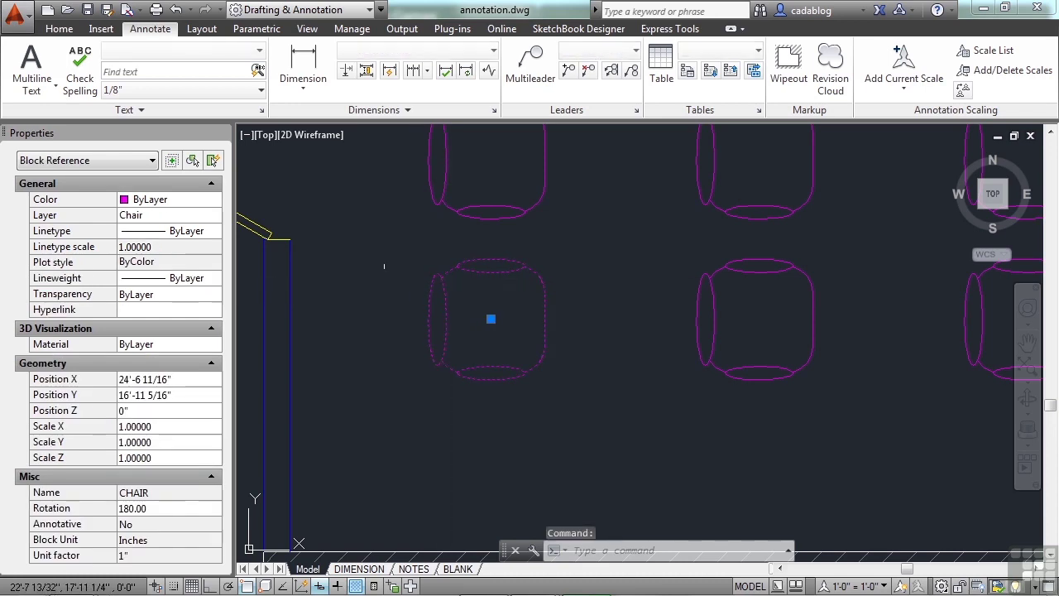
pyautogui.click(207, 217)
pyautogui.click(213, 216)
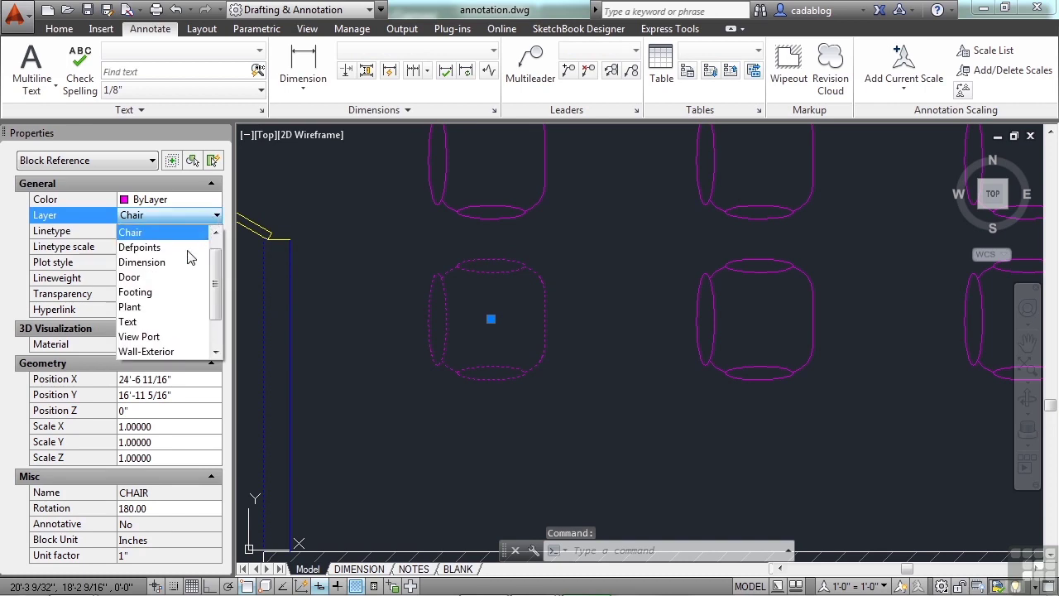
pyautogui.click(164, 277)
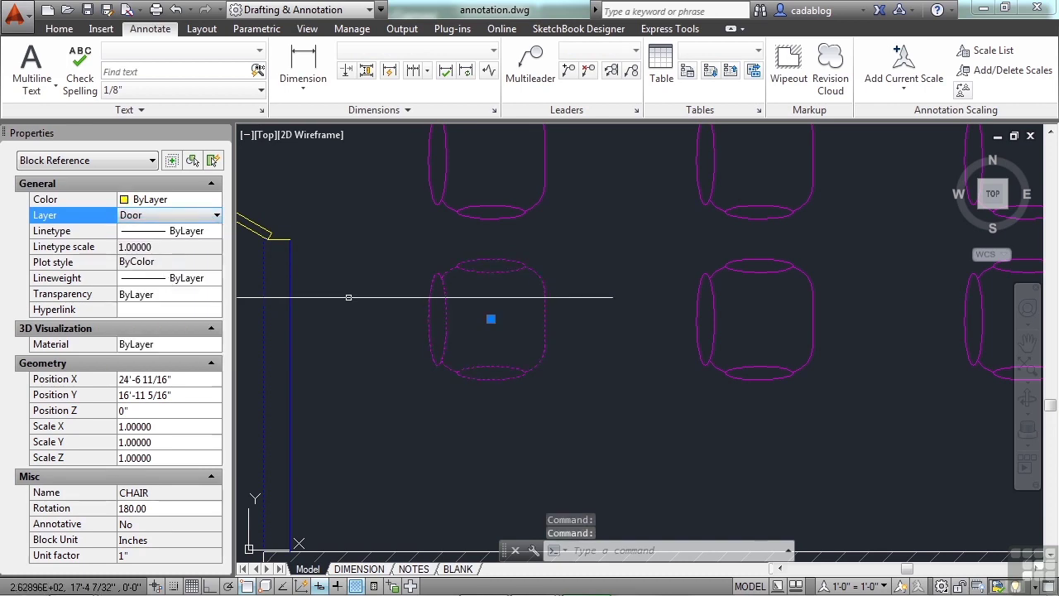
pyautogui.press('Escape')
# Open the lower-left chair's block definition in the Block Editor.
pyautogui.click(437, 322)
pyautogui.click(454, 330)
pyautogui.click(444, 298)
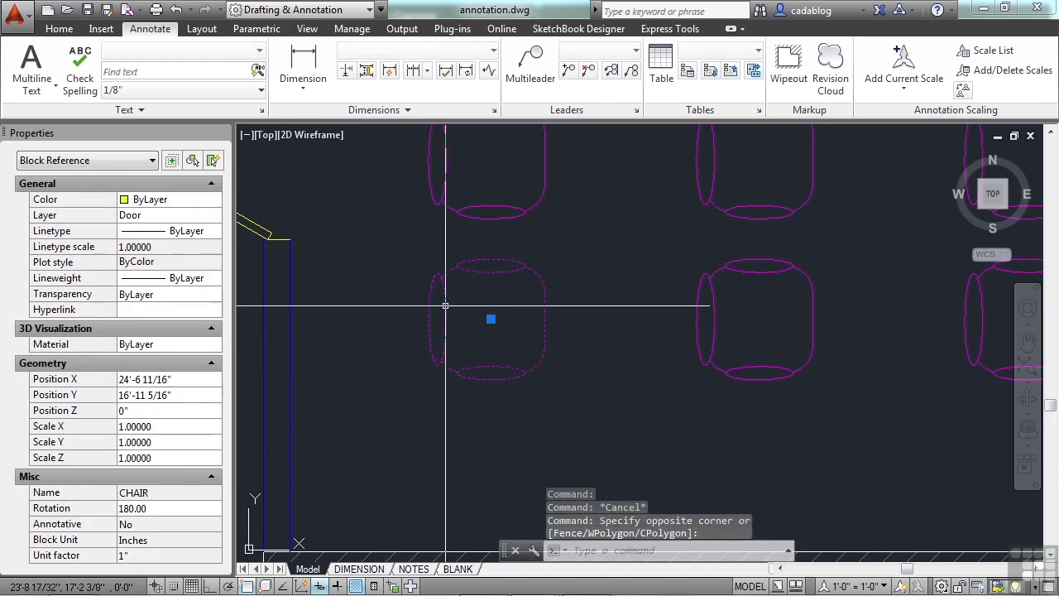
pyautogui.rightClick(445, 307)
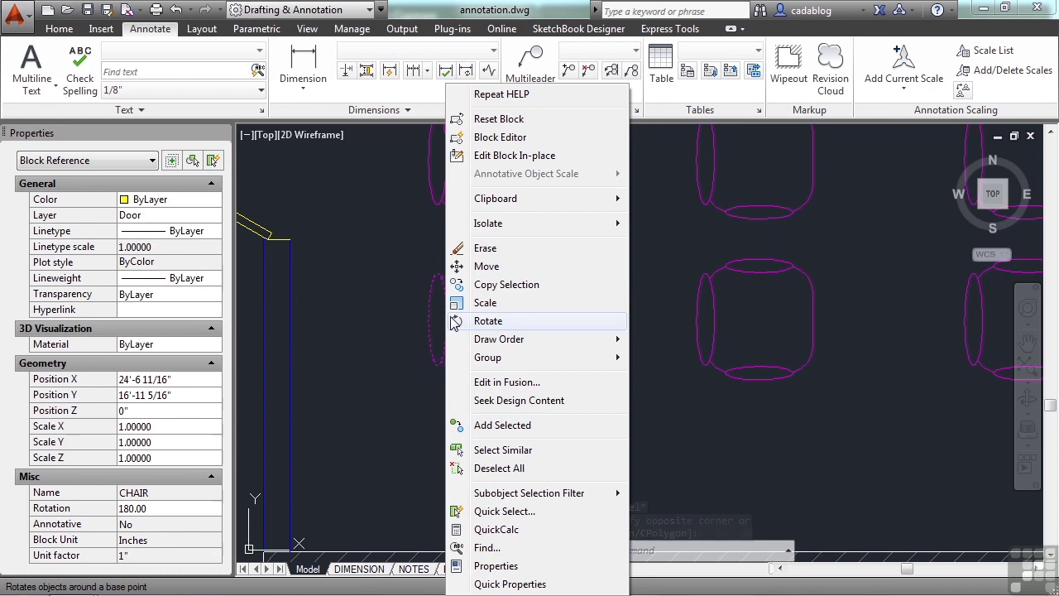
pyautogui.click(523, 142)
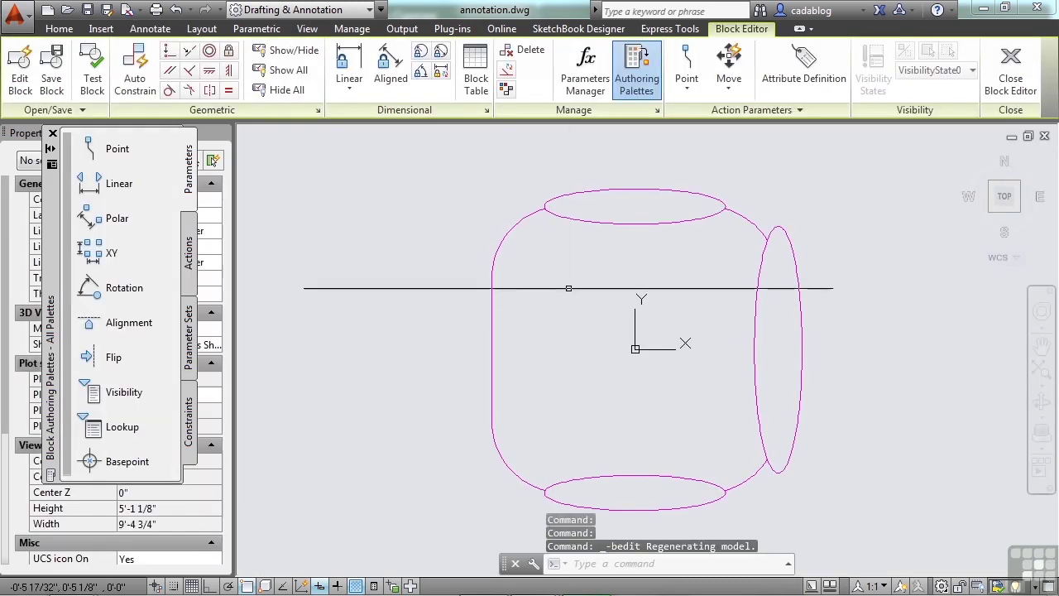
# Examine the chair geometry and review the available block authoring constraints, parameter sets, actions and parameters.
pyautogui.scroll(-2, 546, 265)
pyautogui.scroll(1, 539, 296)
pyautogui.scroll(-1, 686, 307)
pyautogui.moveTo(686, 307)
pyautogui.mouseDown(button='middle')
pyautogui.moveTo(622, 372)
pyautogui.moveTo(641, 340)
pyautogui.mouseUp(button='middle')
pyautogui.scroll(4, 604, 294)
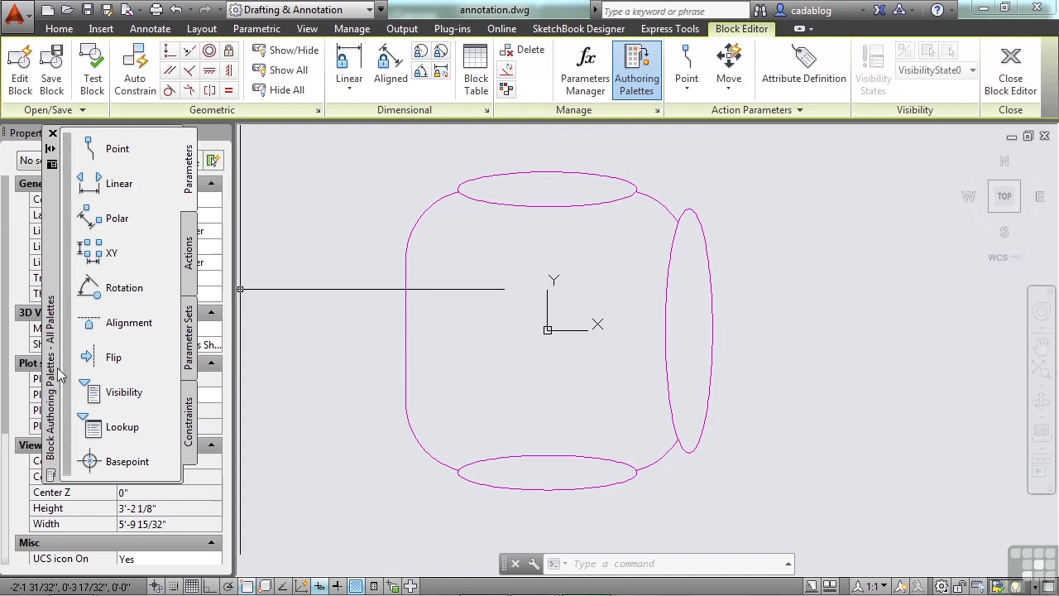
pyautogui.click(189, 413)
pyautogui.click(190, 335)
pyautogui.click(189, 252)
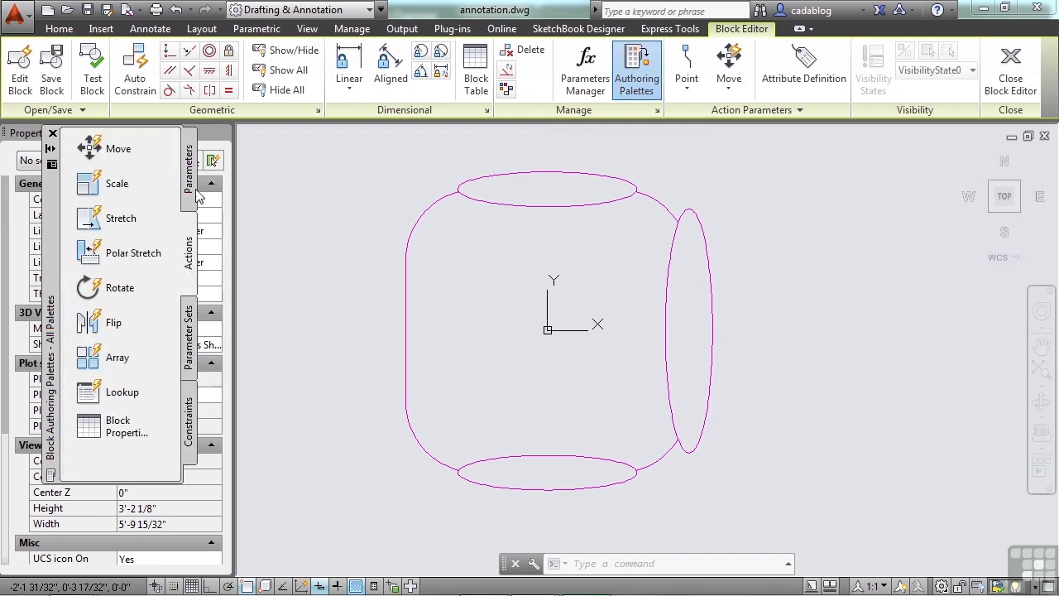
pyautogui.click(190, 186)
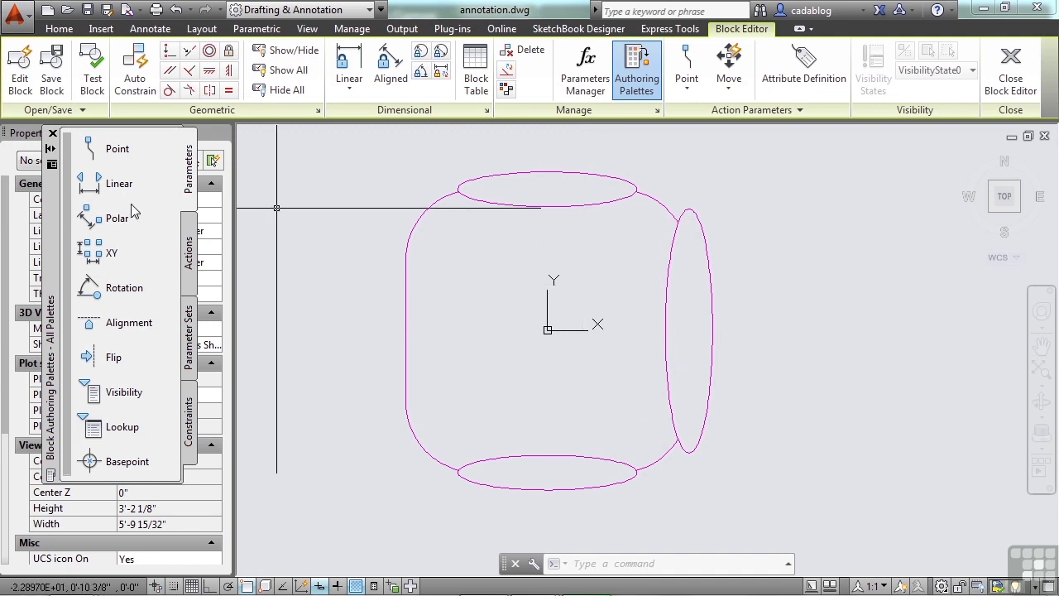
# Move the block authoring palettes clear of the object properties and check the properties of the chair's upper ellipse.
pyautogui.moveTo(50, 225); pyautogui.dragTo(273, 235)
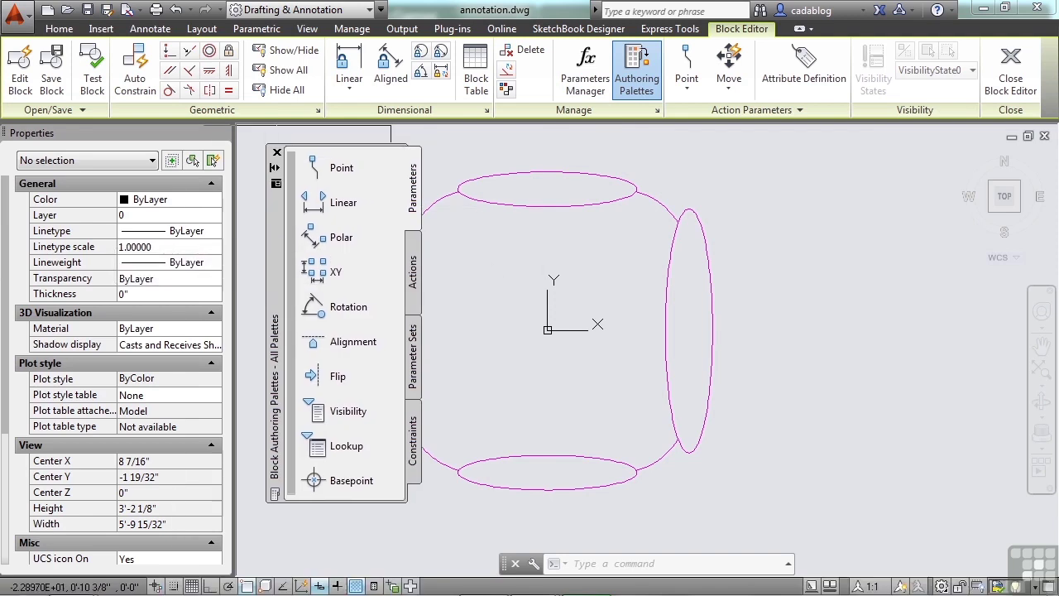
pyautogui.moveTo(776, 270); pyautogui.dragTo(919, 276, button='middle')
pyautogui.click(784, 157)
pyautogui.click(709, 269)
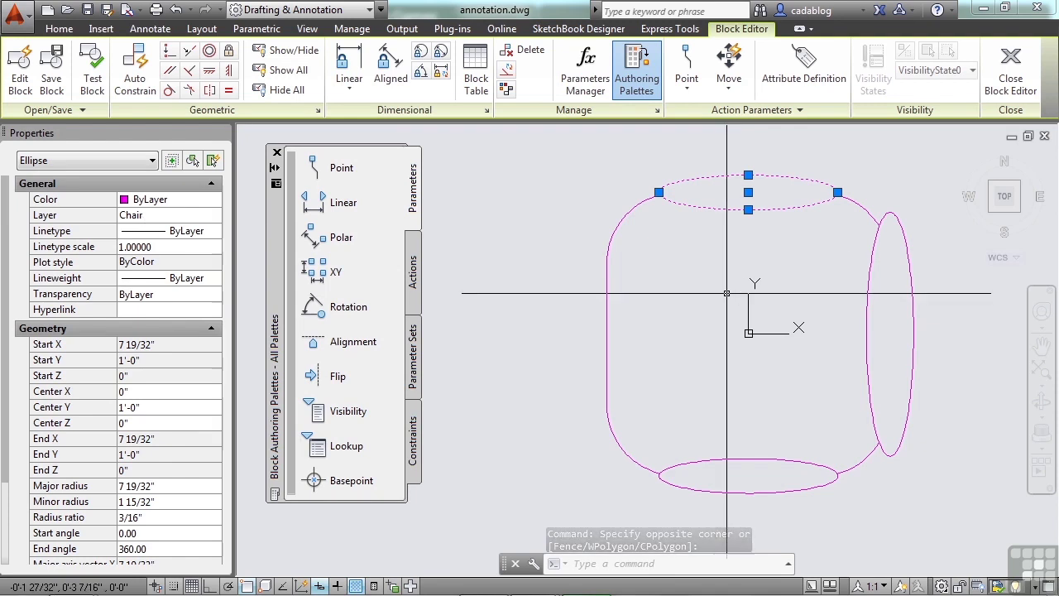
pyautogui.press('Escape')
pyautogui.scroll(-2, 713, 310)
pyautogui.moveTo(712, 325); pyautogui.dragTo(662, 325, button='middle')
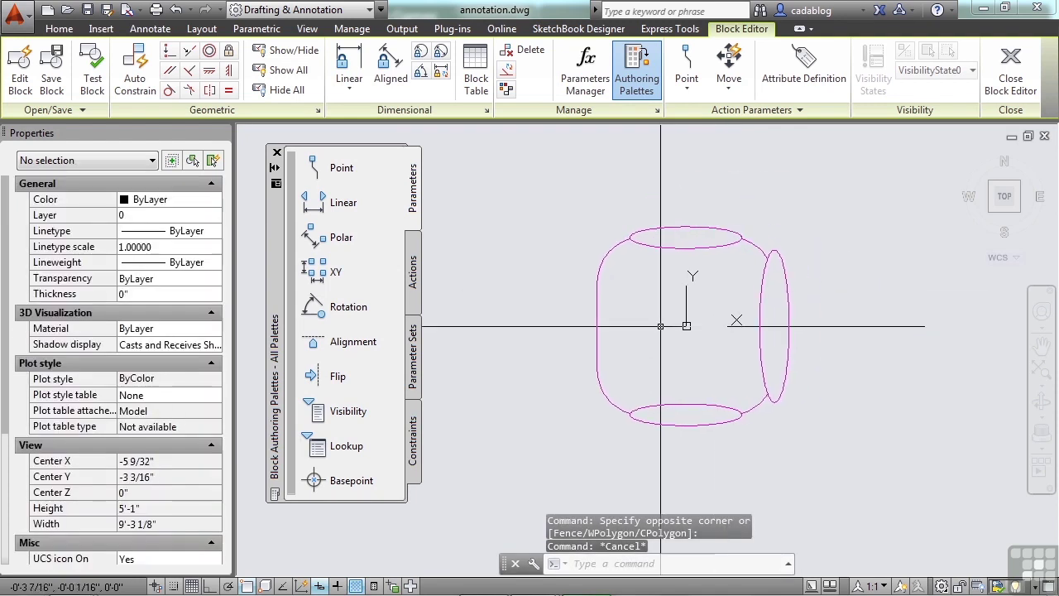
pyautogui.scroll(2, 660, 327)
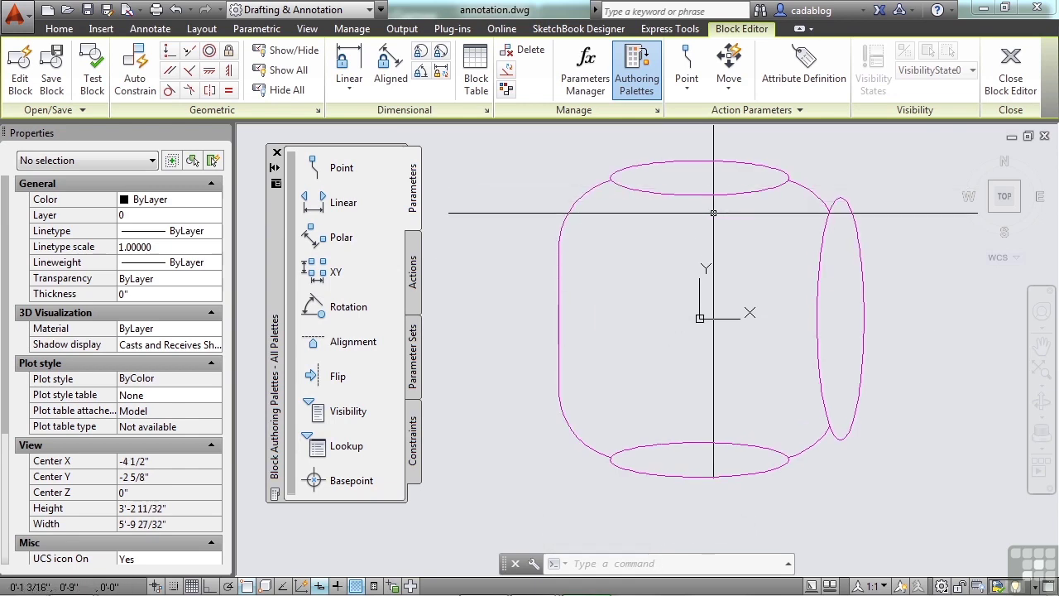
# Assign all six objects of the chair geometry to layer 0.
pyautogui.click(517, 137)
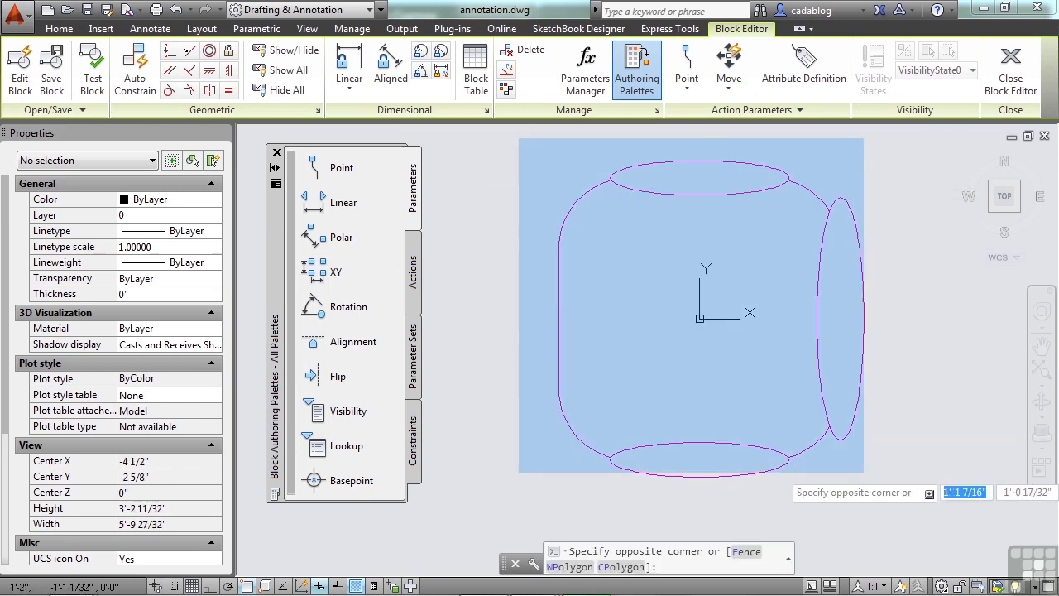
pyautogui.click(896, 495)
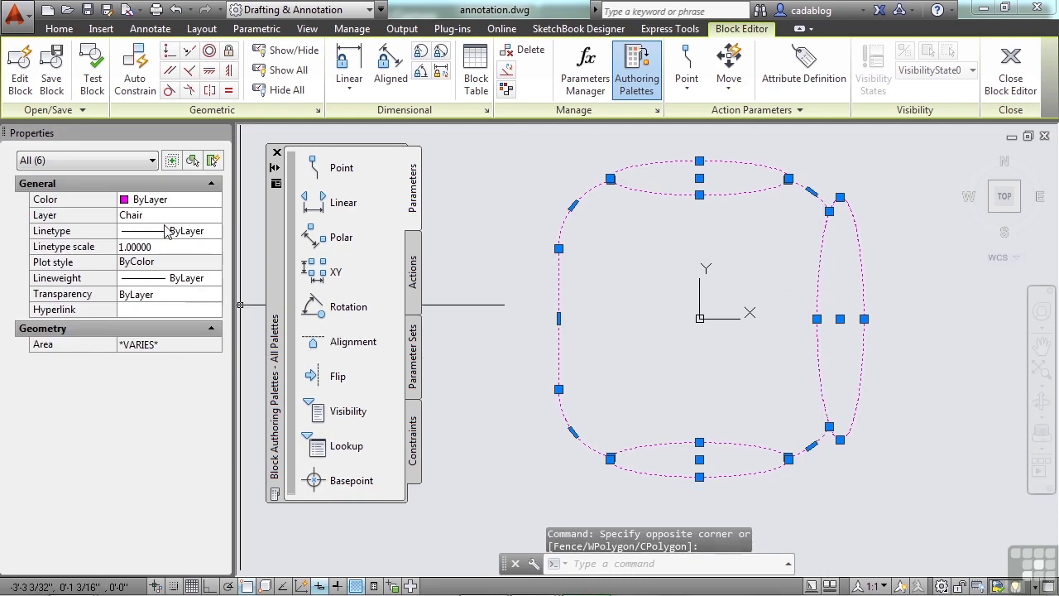
pyautogui.click(130, 217)
pyautogui.click(166, 214)
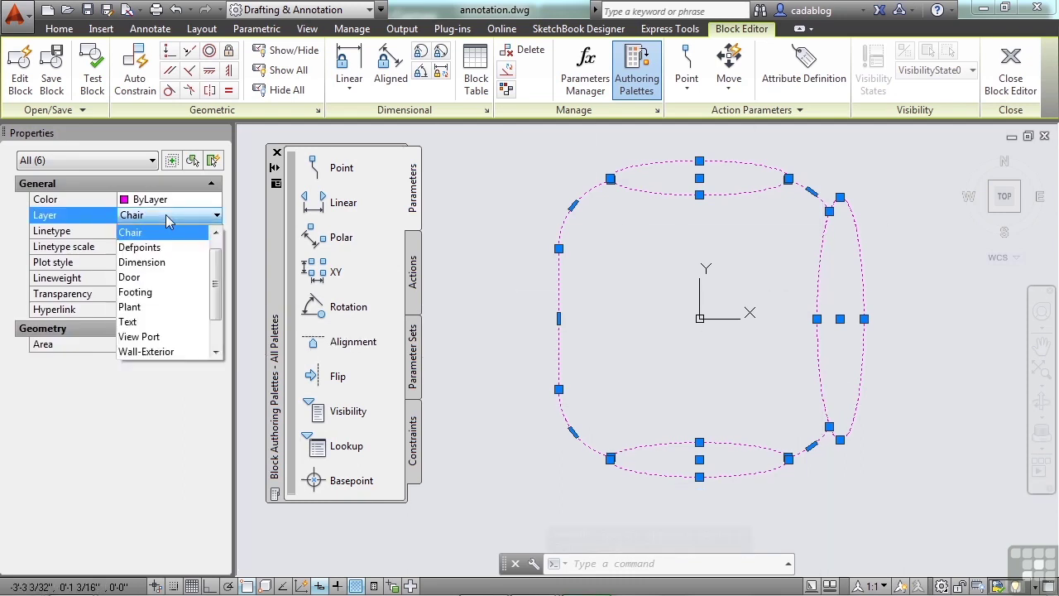
pyautogui.scroll(3, 206, 288)
pyautogui.click(129, 233)
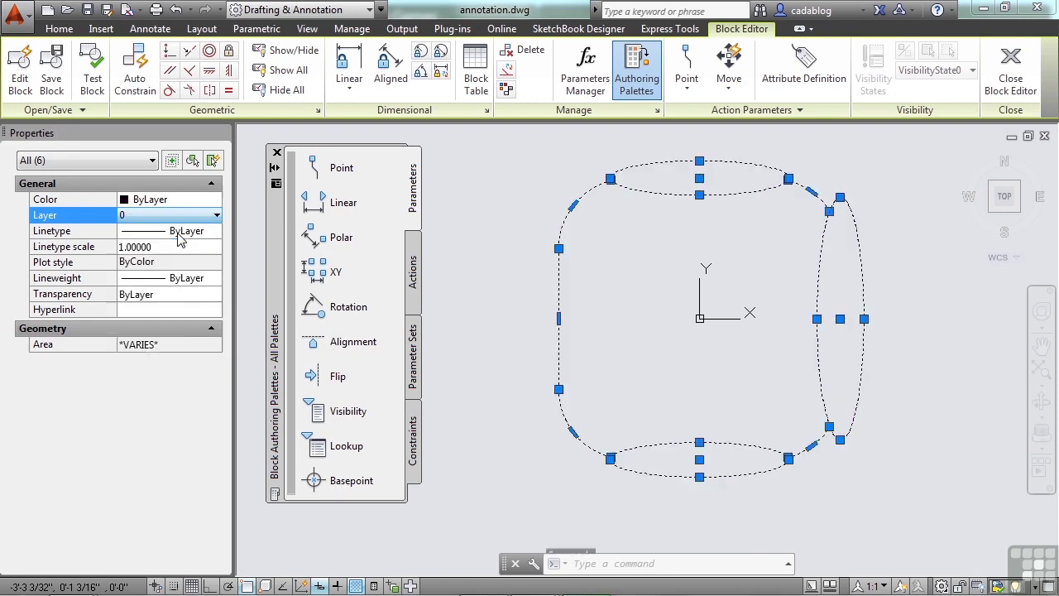
pyautogui.press('Escape')
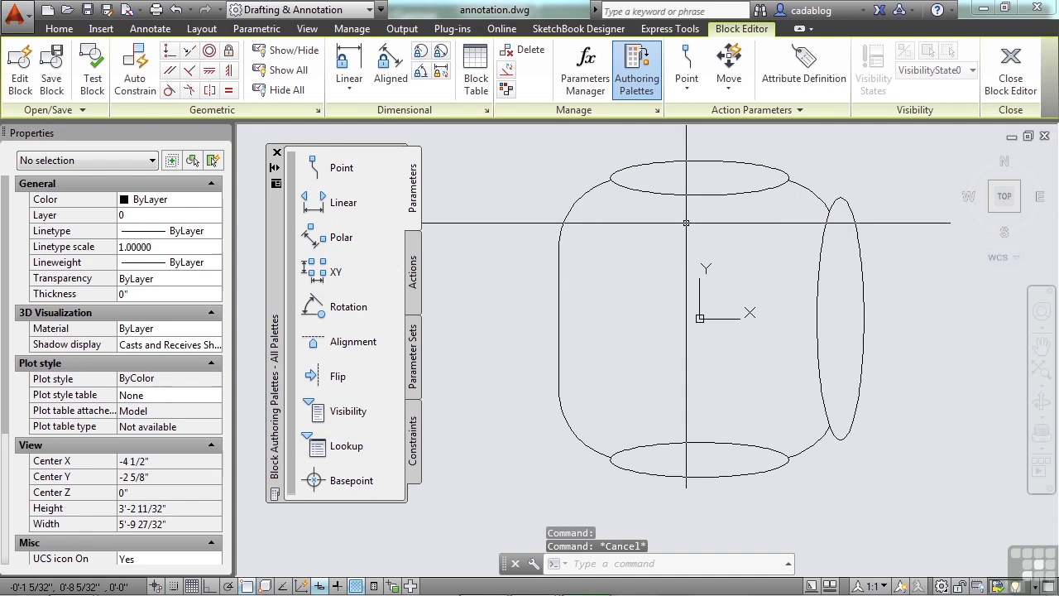
# Close the Block Editor and save the changes to the CHAIR block.
pyautogui.click(1013, 86)
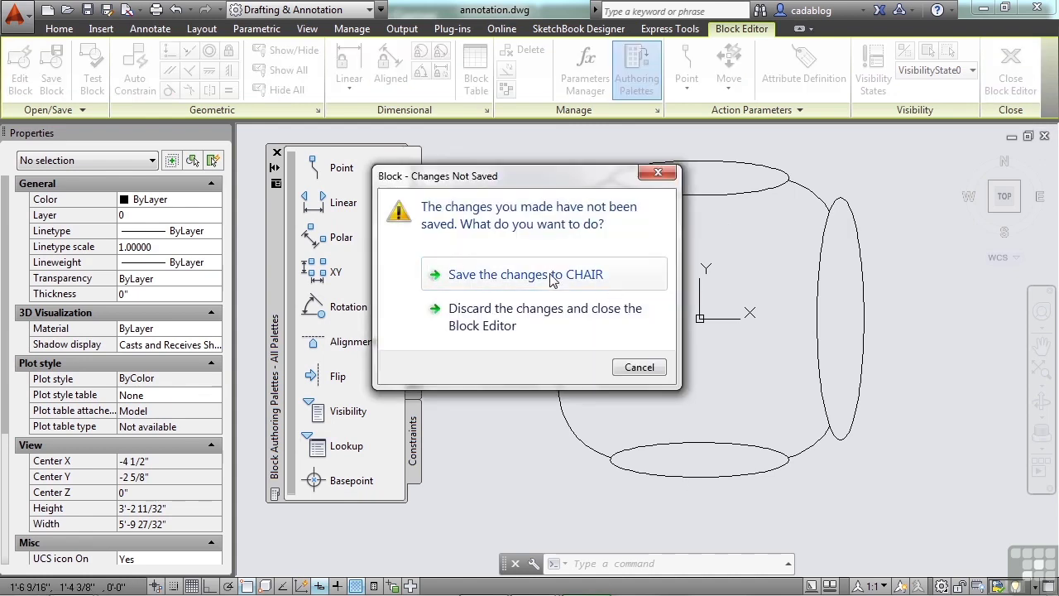
pyautogui.click(524, 280)
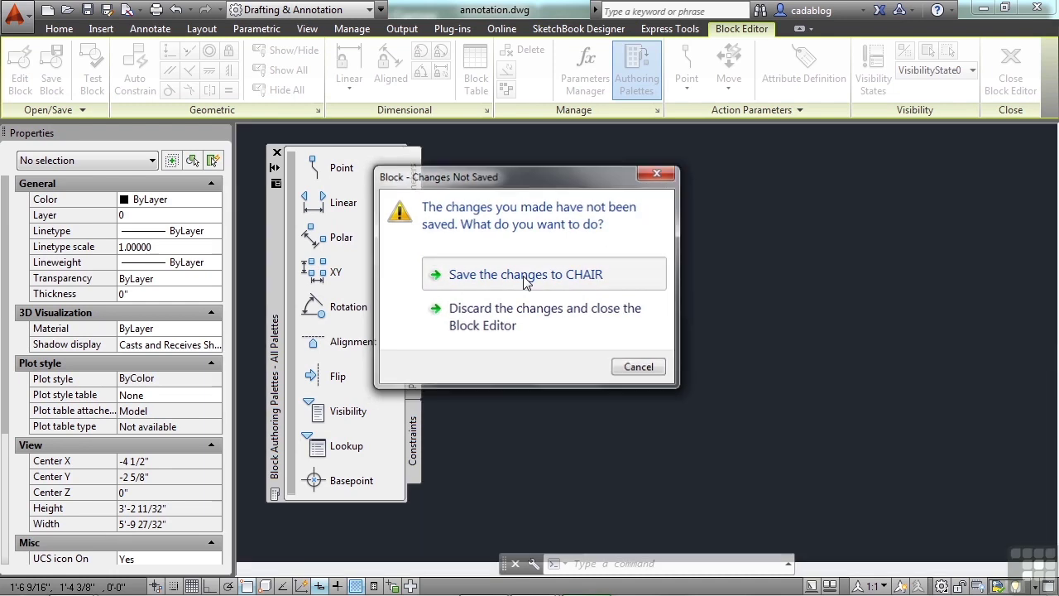
pyautogui.click(527, 269)
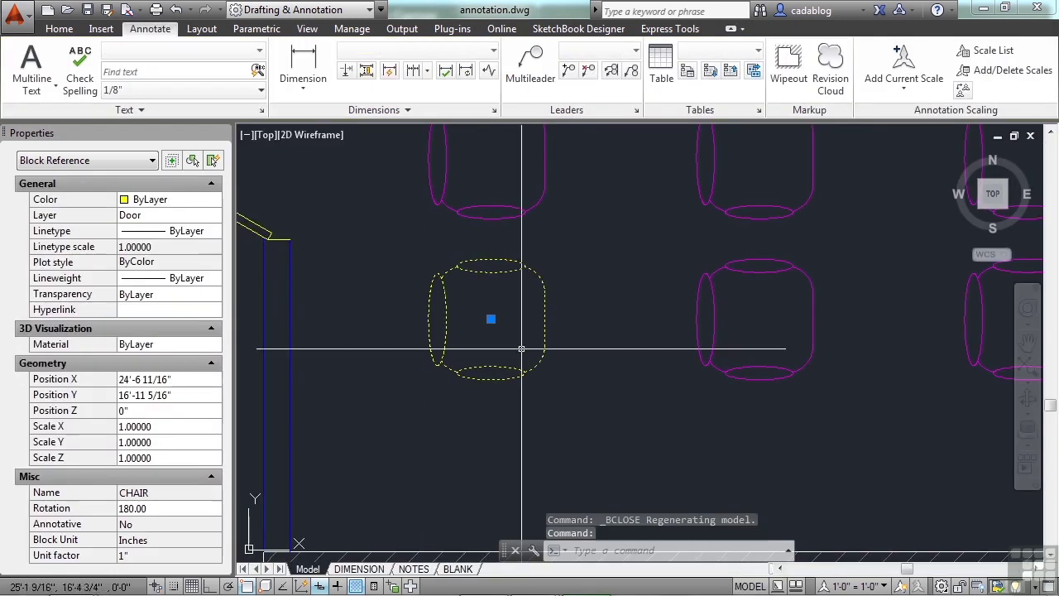
# Compare the layer and colour of the lower-left chair with those of the chair directly above it.
pyautogui.scroll(-2, 525, 330)
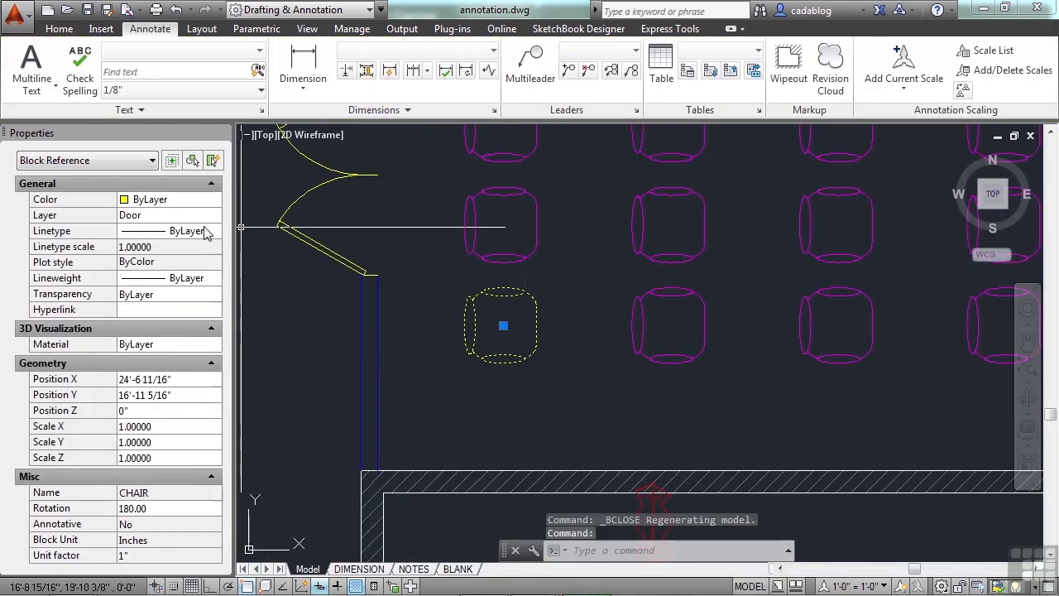
pyautogui.press('Escape')
pyautogui.click(503, 244)
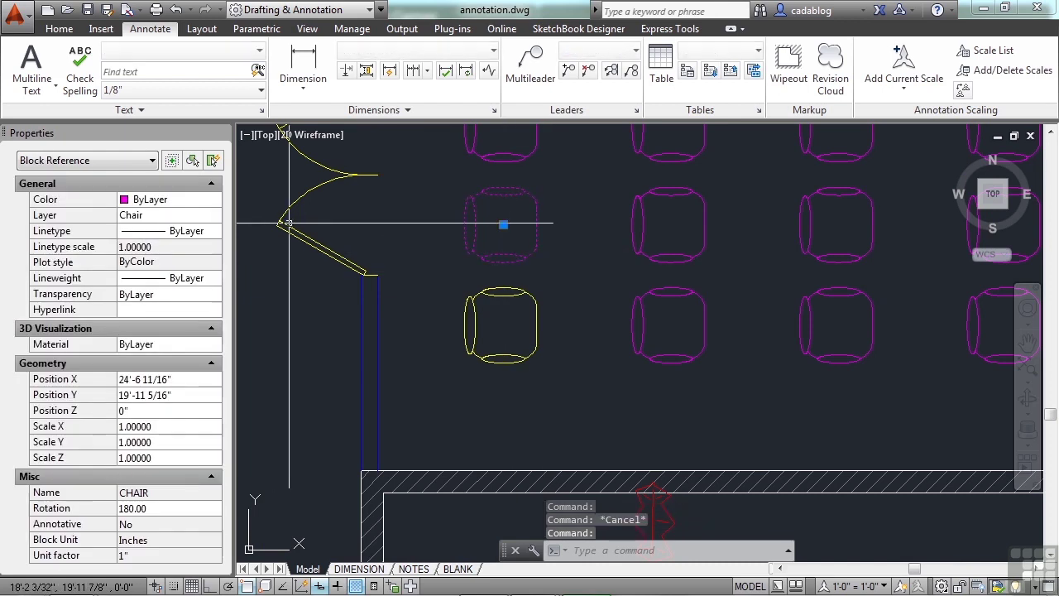
pyautogui.press('Escape')
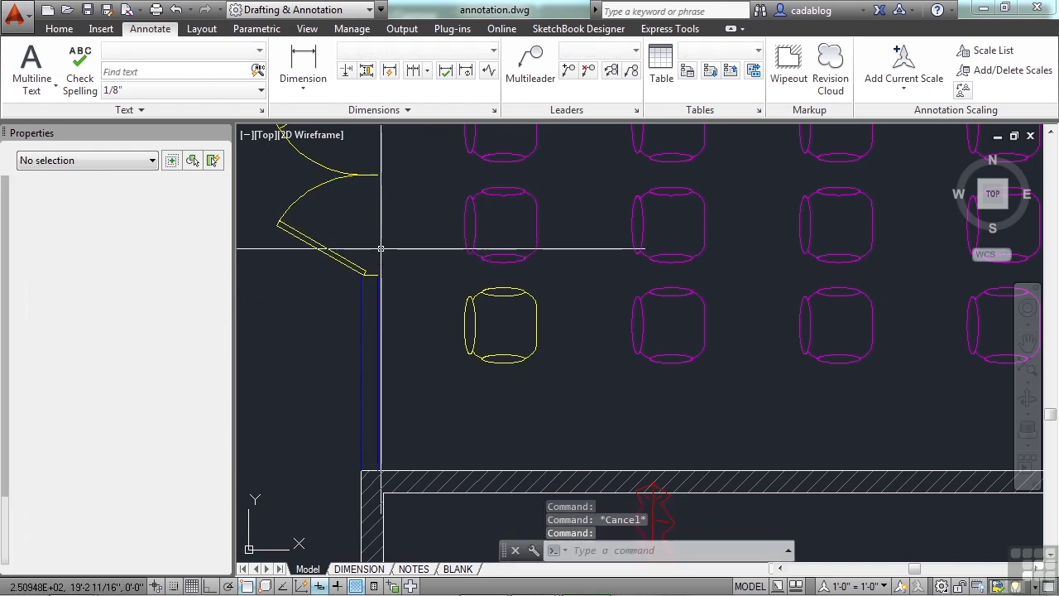
# Match the lower-left chair's properties onto the other chairs in the lower three rows of the first two columns.
pyautogui.write('ma')
pyautogui.press('Return')
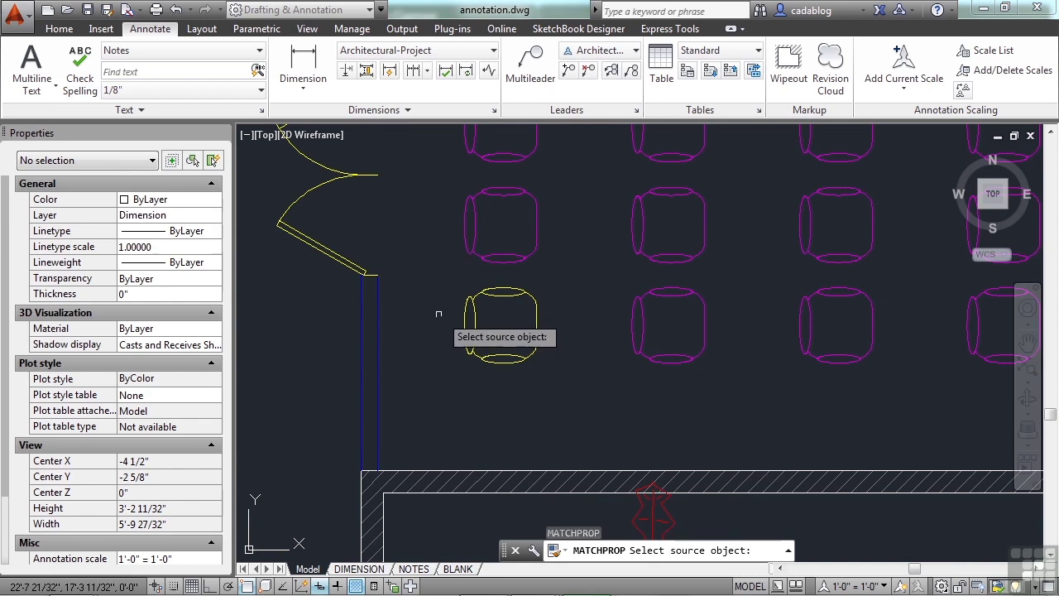
pyautogui.click(473, 310)
pyautogui.click(475, 244)
pyautogui.click(471, 169)
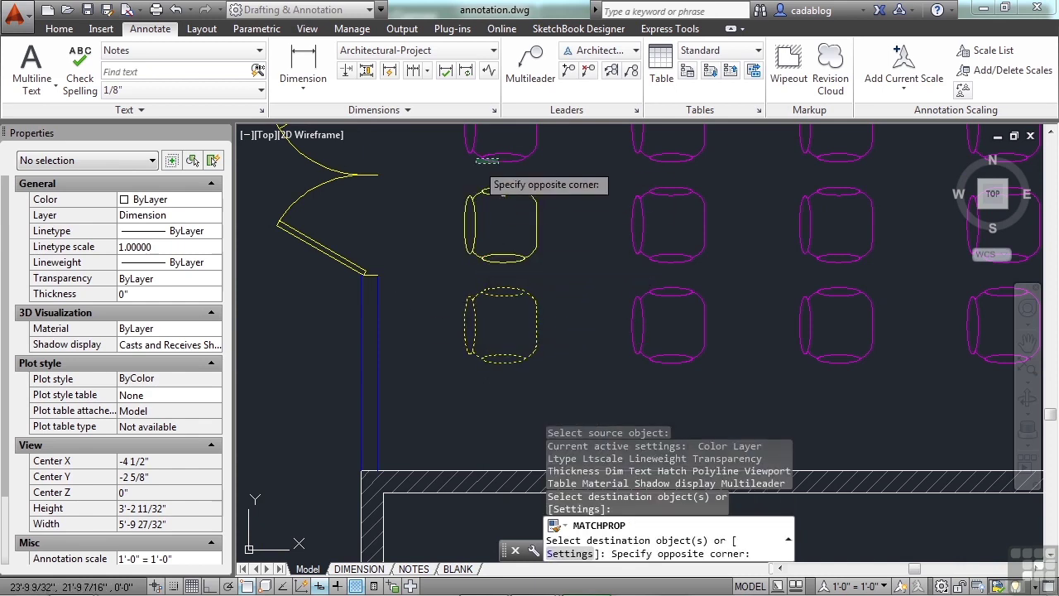
pyautogui.click(684, 170)
pyautogui.click(675, 134)
pyautogui.click(590, 313)
pyautogui.scroll(-6, 571, 297)
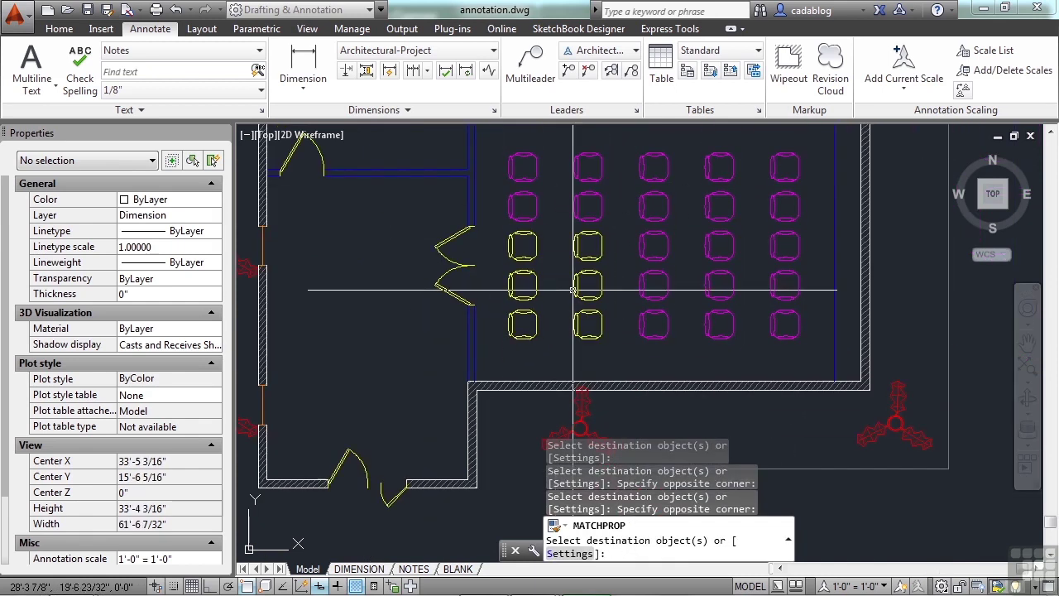
pyautogui.scroll(1, 548, 274)
pyautogui.scroll(2, 561, 258)
pyautogui.press('Return')
# Change the layer of the six yellow chairs to Plant.
pyautogui.click(583, 225)
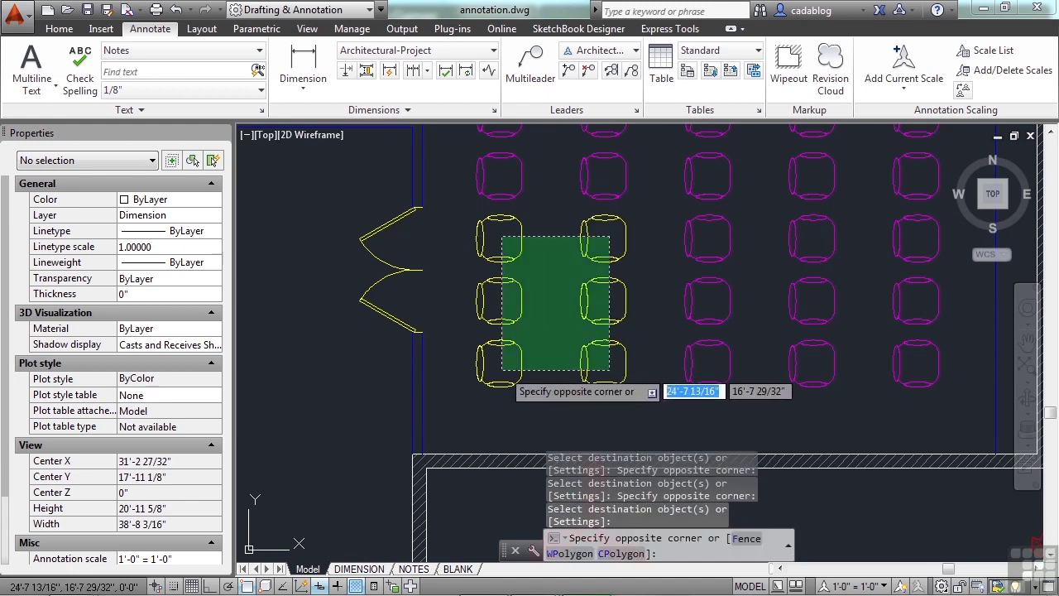
pyautogui.click(474, 357)
pyautogui.click(170, 215)
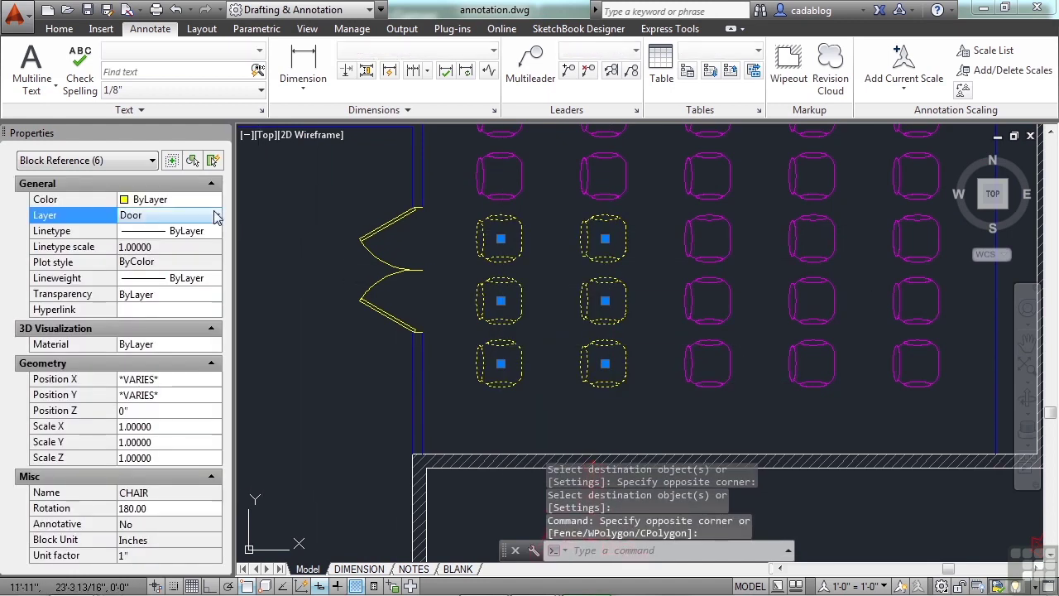
pyautogui.click(216, 215)
pyautogui.click(177, 262)
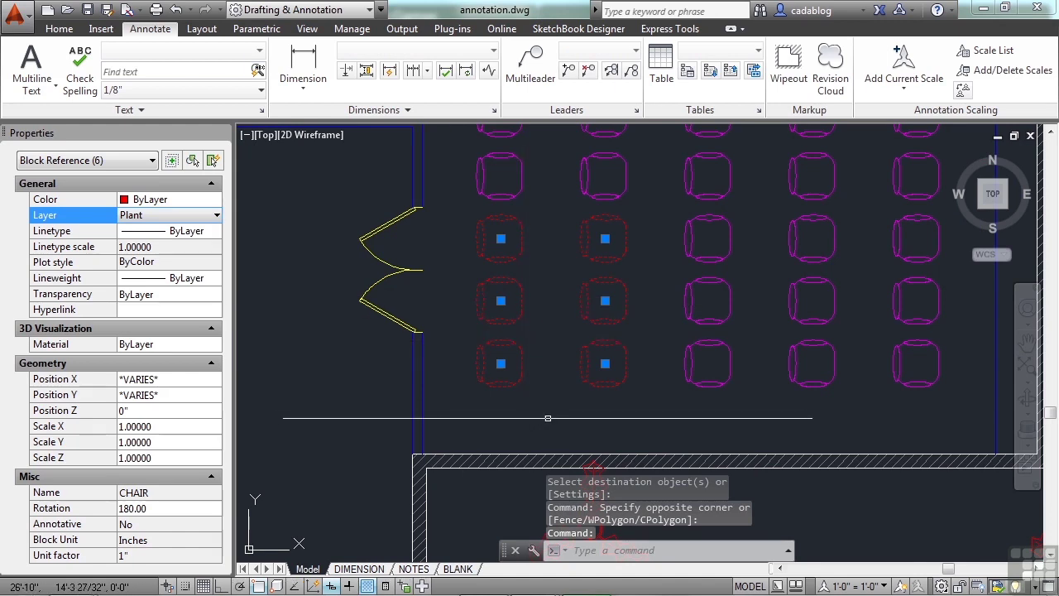
pyautogui.press('Escape')
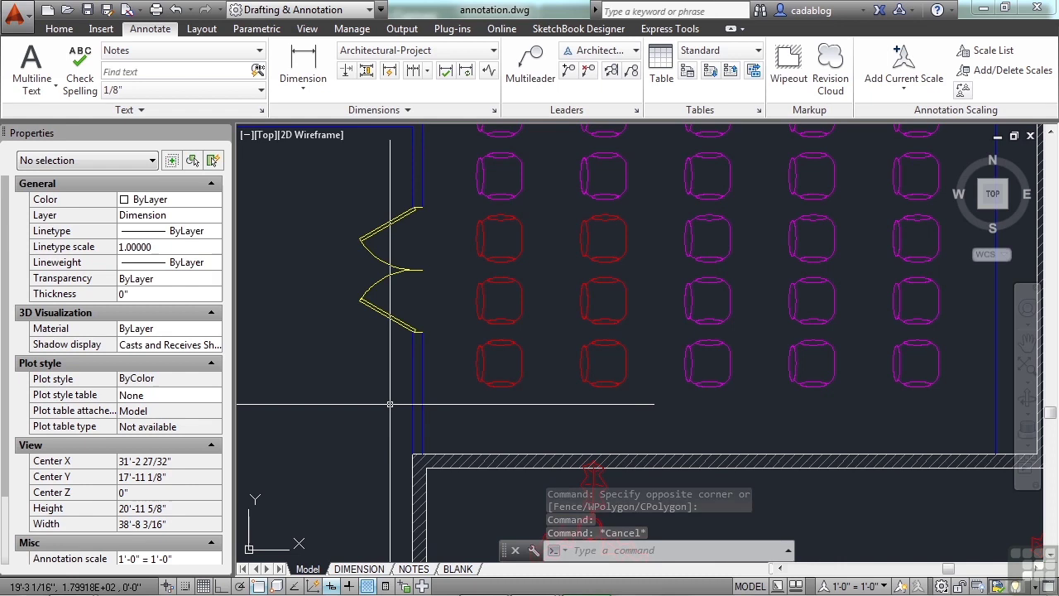
# Change the Chair layer's colour to blue (index colour 5).
pyautogui.click(58, 28)
pyautogui.click(561, 91)
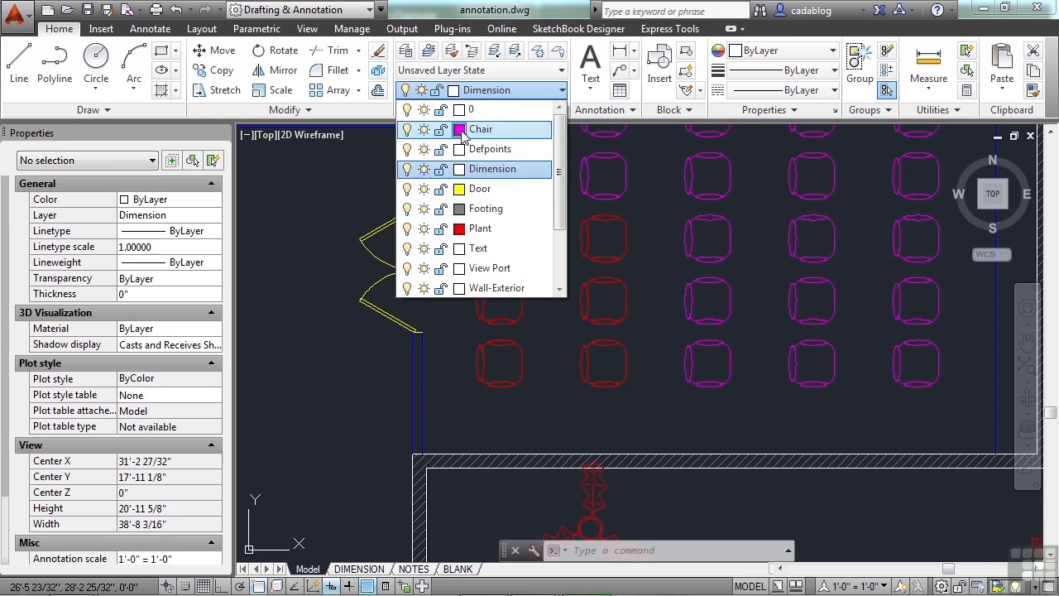
pyautogui.click(458, 130)
pyautogui.click(426, 332)
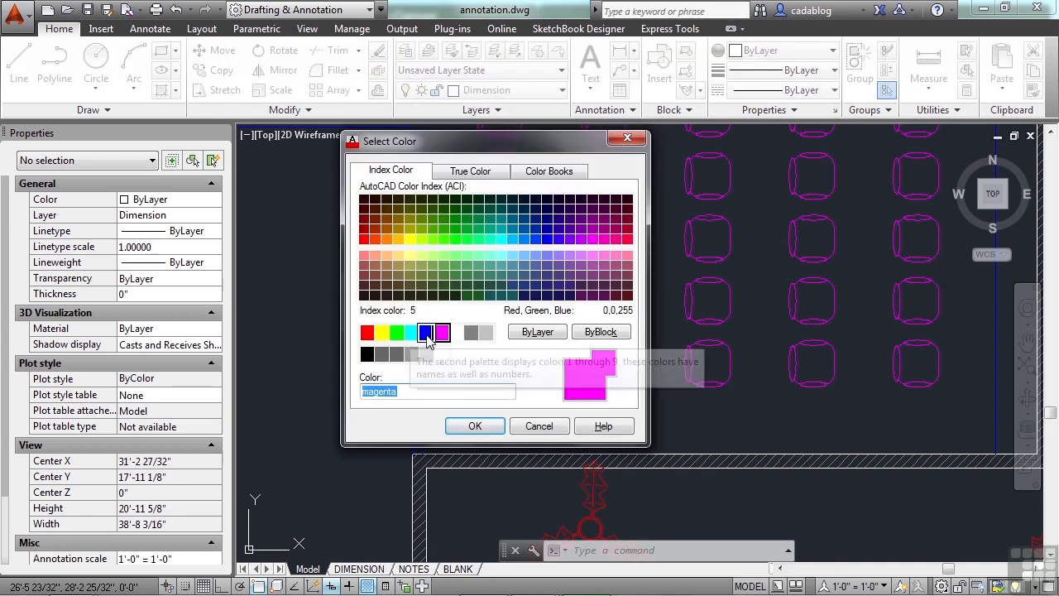
pyautogui.click(474, 427)
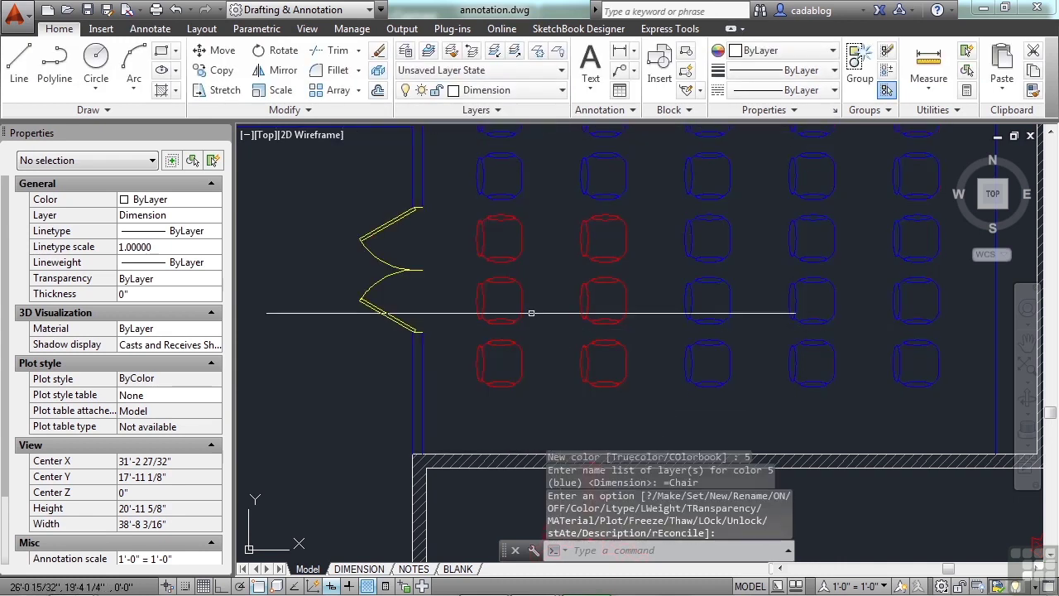
pyautogui.moveTo(560, 166); pyautogui.dragTo(495, 273, button='middle')
pyautogui.scroll(-2, 495, 274)
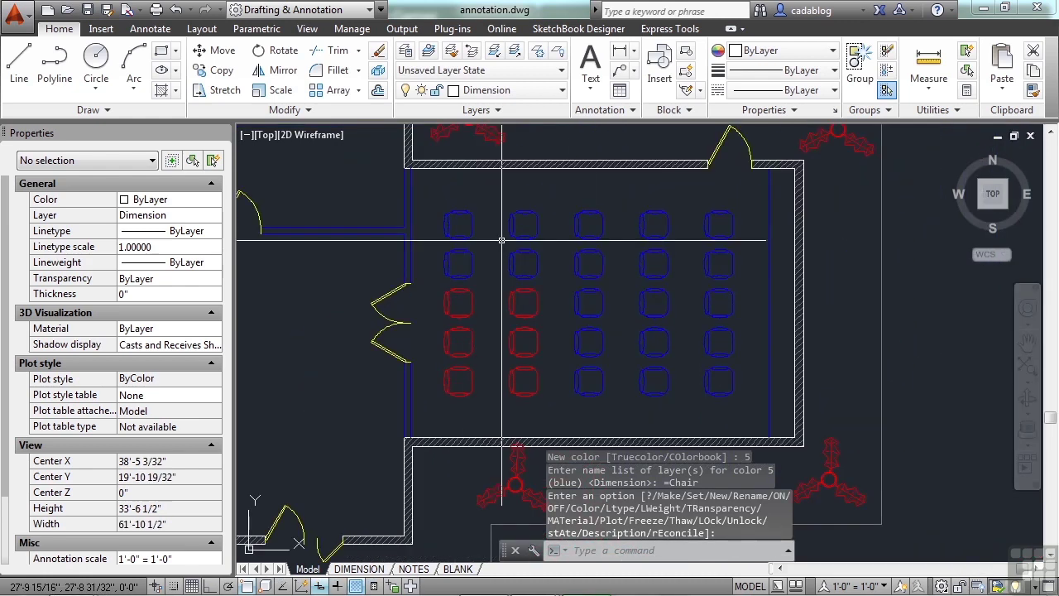
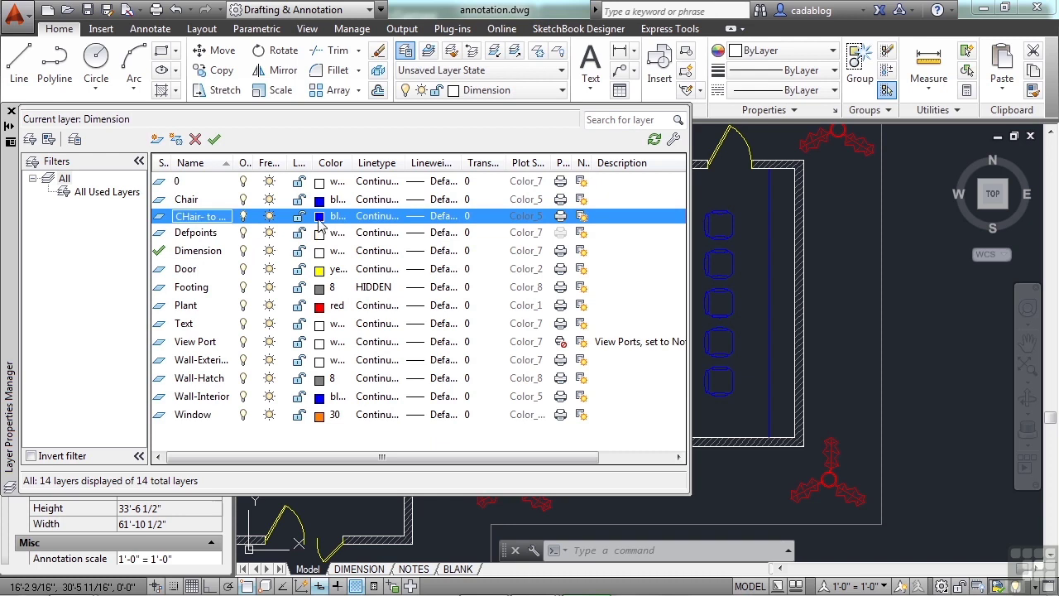
# Set the "CHair- to be removed" layer's colour to 8 and its linetype to HIDDEN, then close the layer manager.
pyautogui.click(319, 218)
pyautogui.click(472, 333)
pyautogui.click(474, 426)
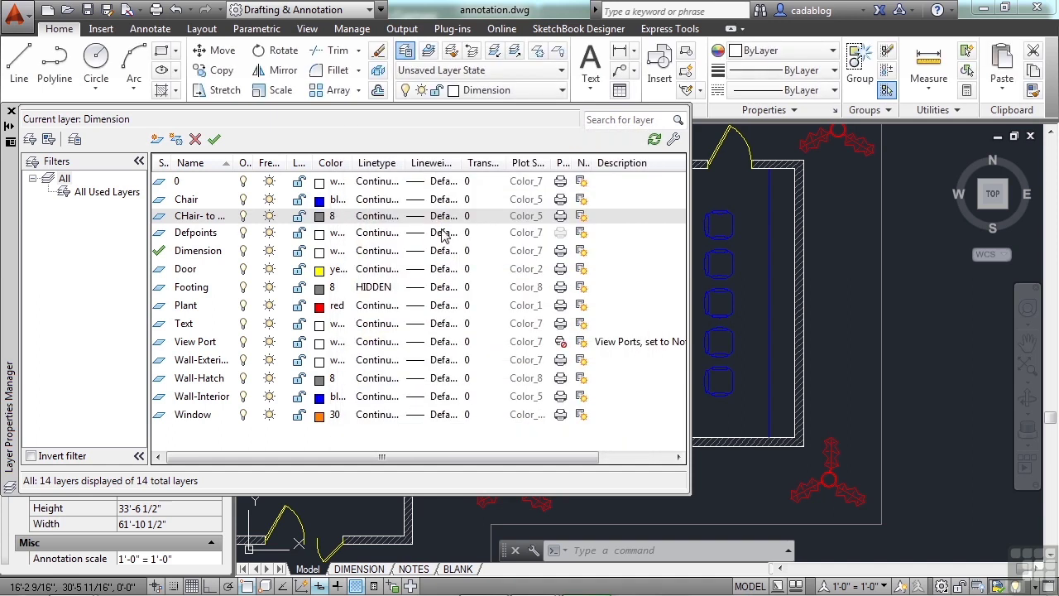
pyautogui.click(378, 216)
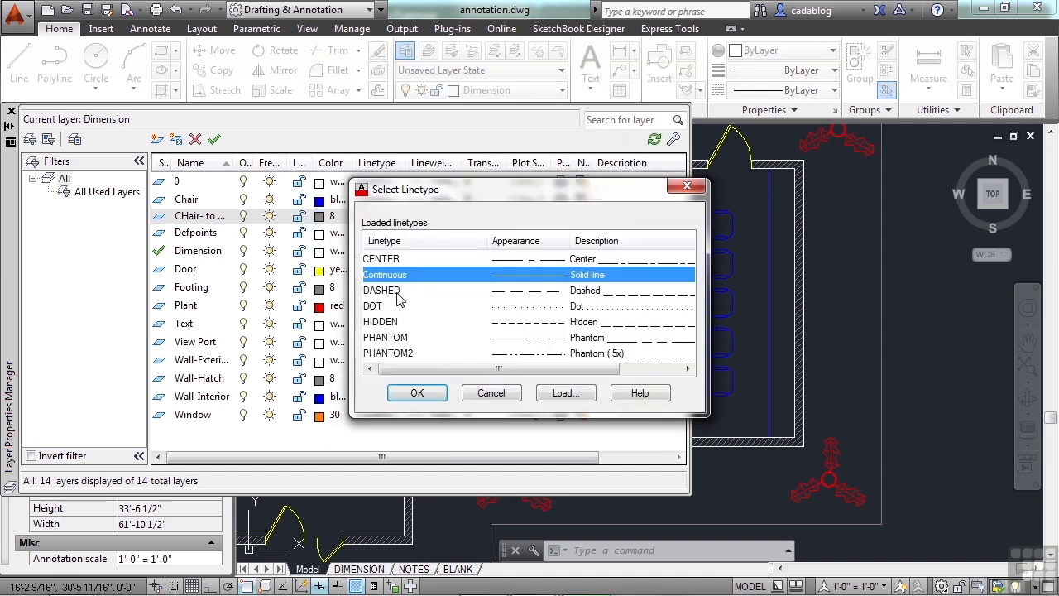
pyautogui.click(397, 298)
pyautogui.click(381, 326)
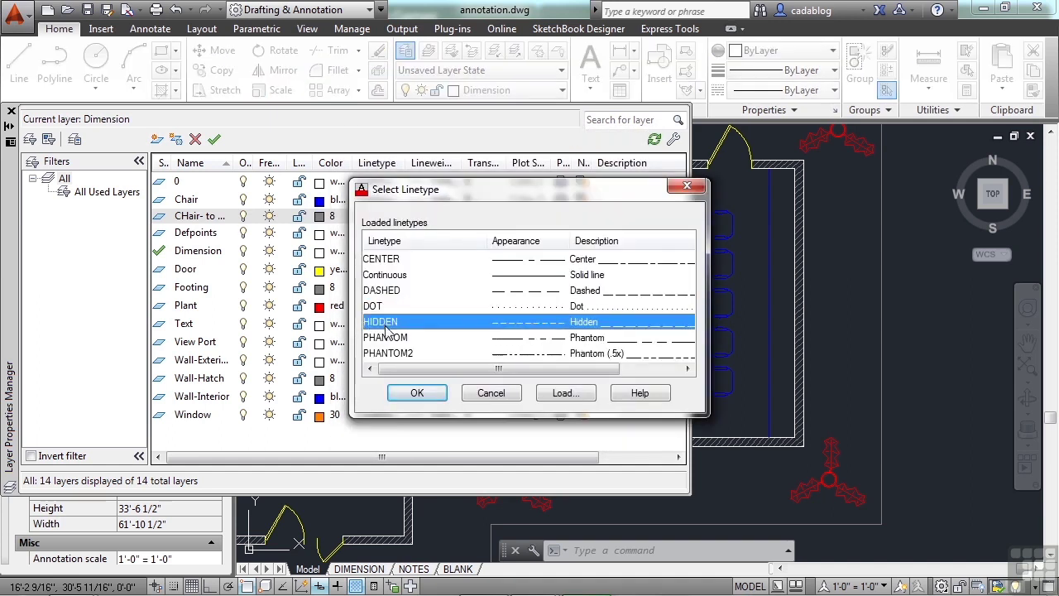
pyautogui.click(417, 393)
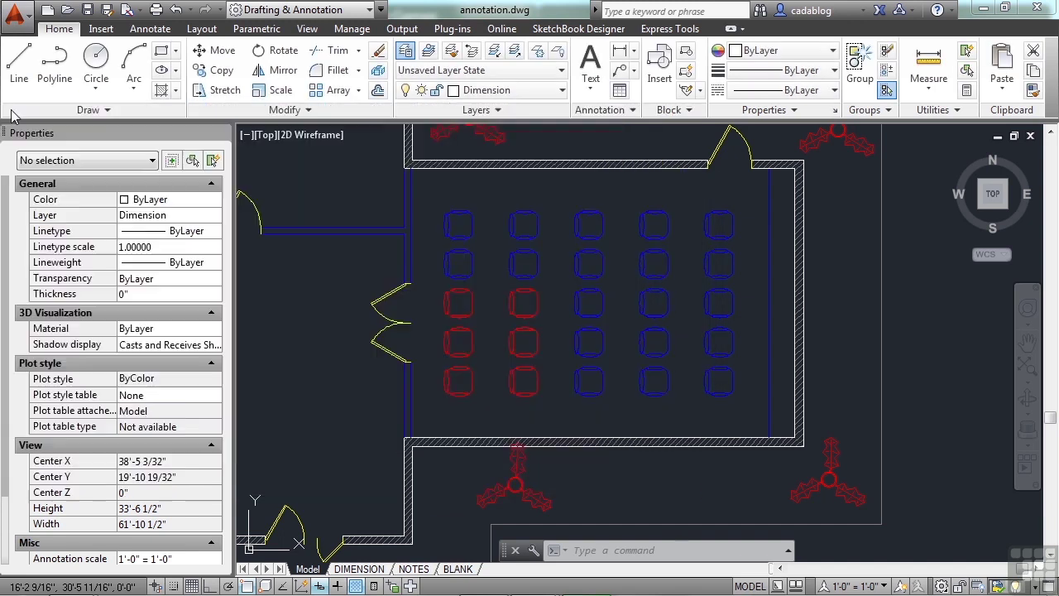
pyautogui.click(12, 111)
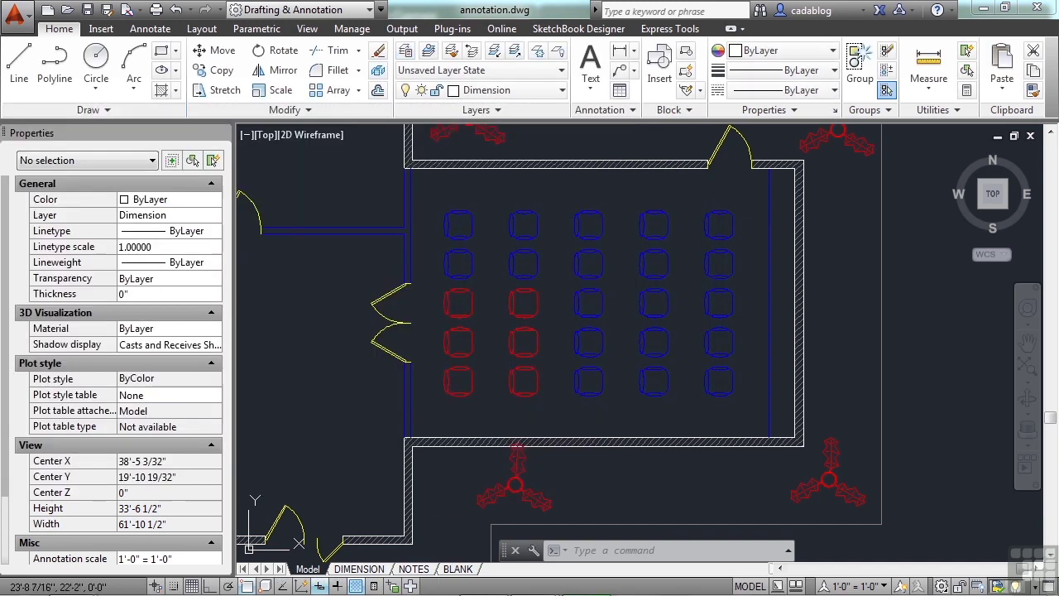
# Move the five chairs of the first column to the "CHair- to be removed" layer and clear the selection.
pyautogui.click(458, 315)
pyautogui.click(482, 217)
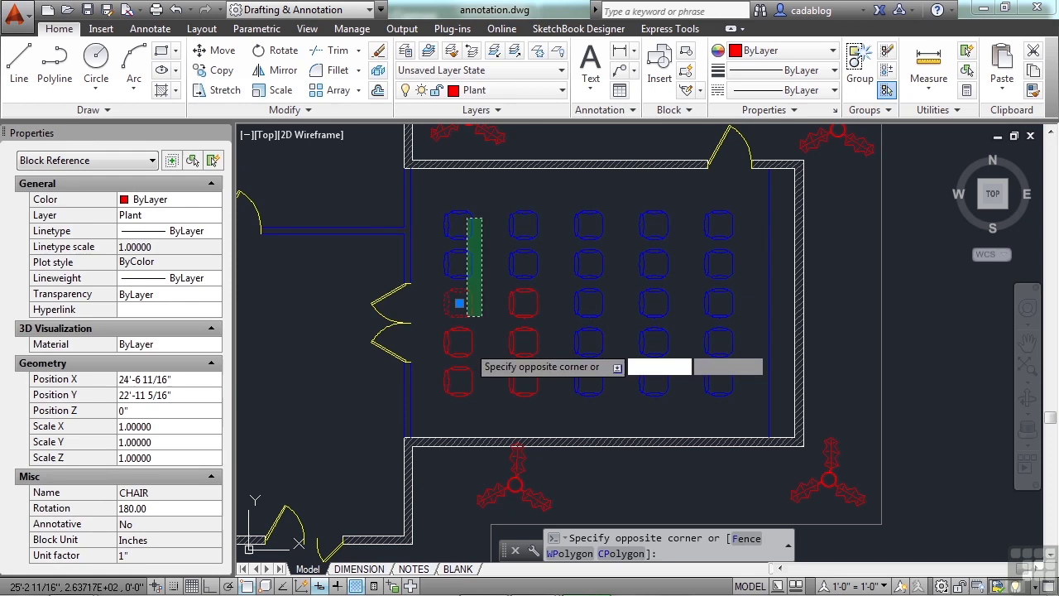
pyautogui.click(444, 404)
pyautogui.click(213, 215)
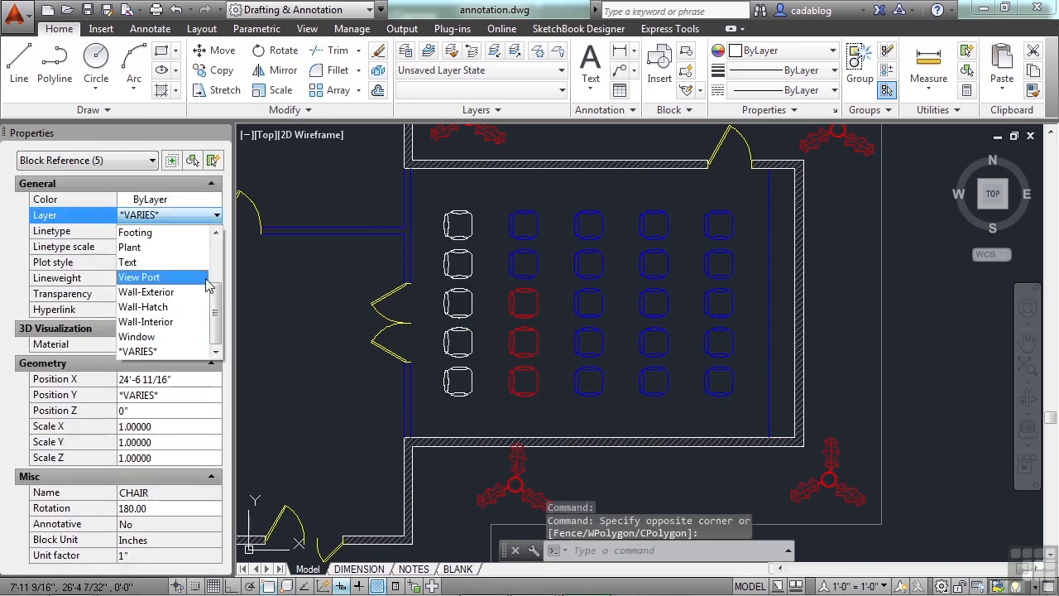
pyautogui.scroll(2, 202, 288)
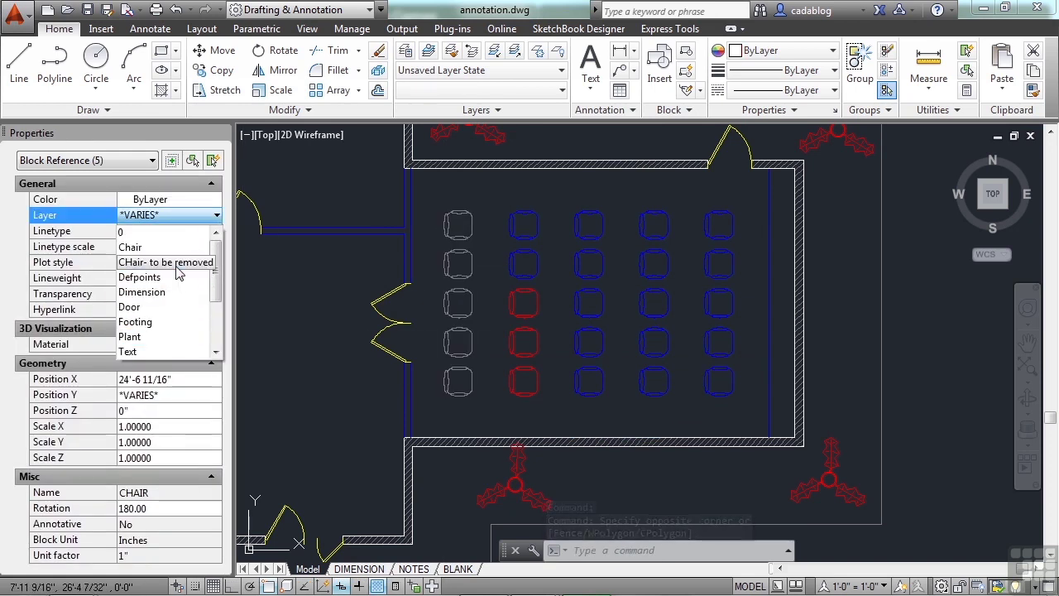
pyautogui.click(176, 265)
pyautogui.press('Escape')
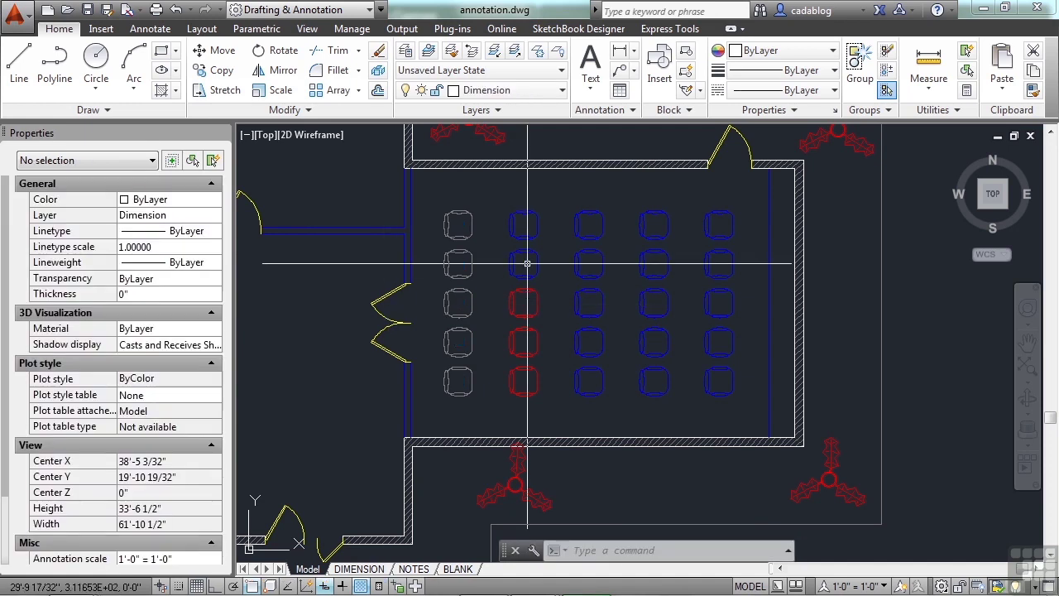
# Match the properties of a blue chair in the second column onto the three red chairs below it.
pyautogui.write('ma')
pyautogui.press('Return')
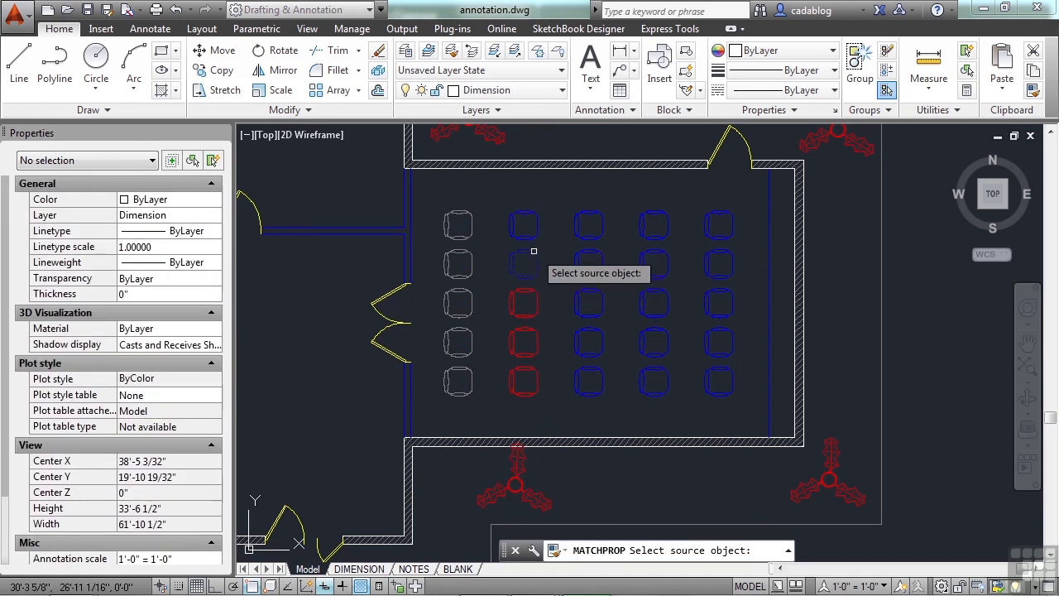
pyautogui.click(534, 251)
pyautogui.click(497, 286)
pyautogui.click(550, 402)
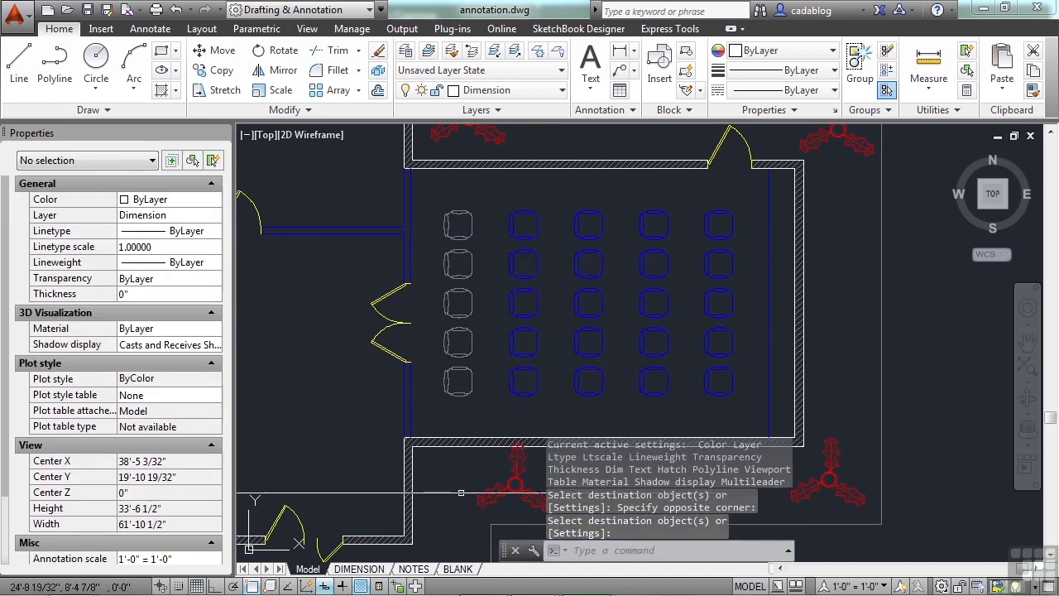
# Switch to the BLANK layout and examine the chairs' colours and linetypes on the sheet.
pyautogui.click(458, 569)
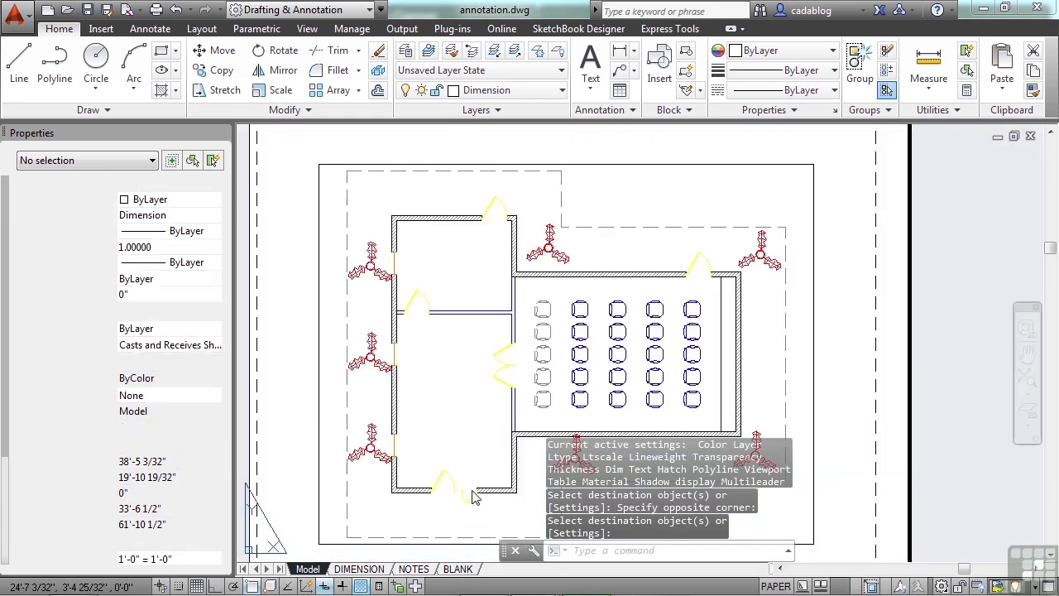
pyautogui.scroll(4, 574, 374)
pyautogui.scroll(-2, 485, 354)
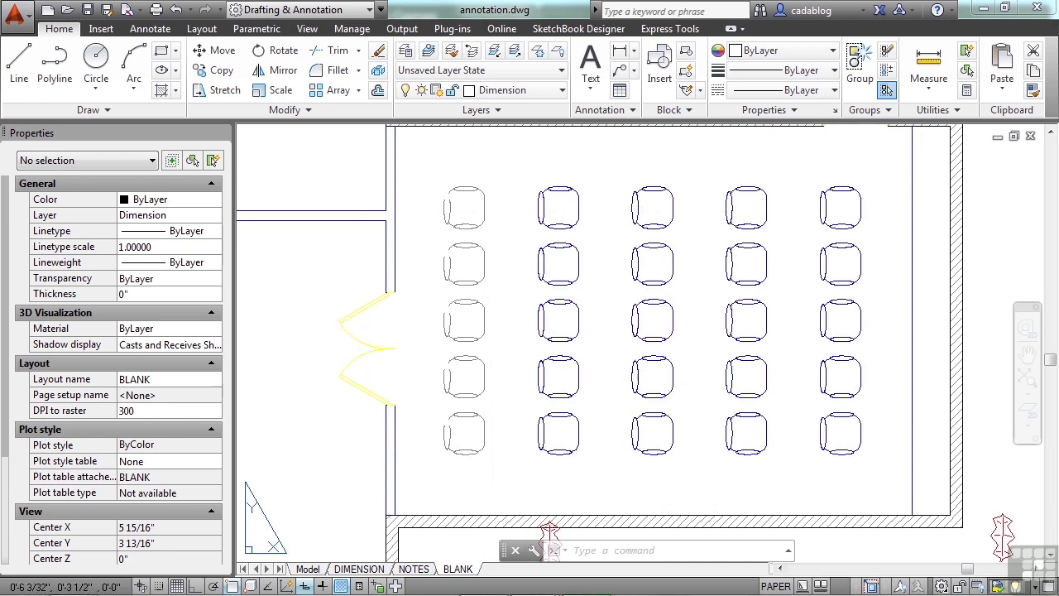
pyautogui.scroll(-1, 476, 313)
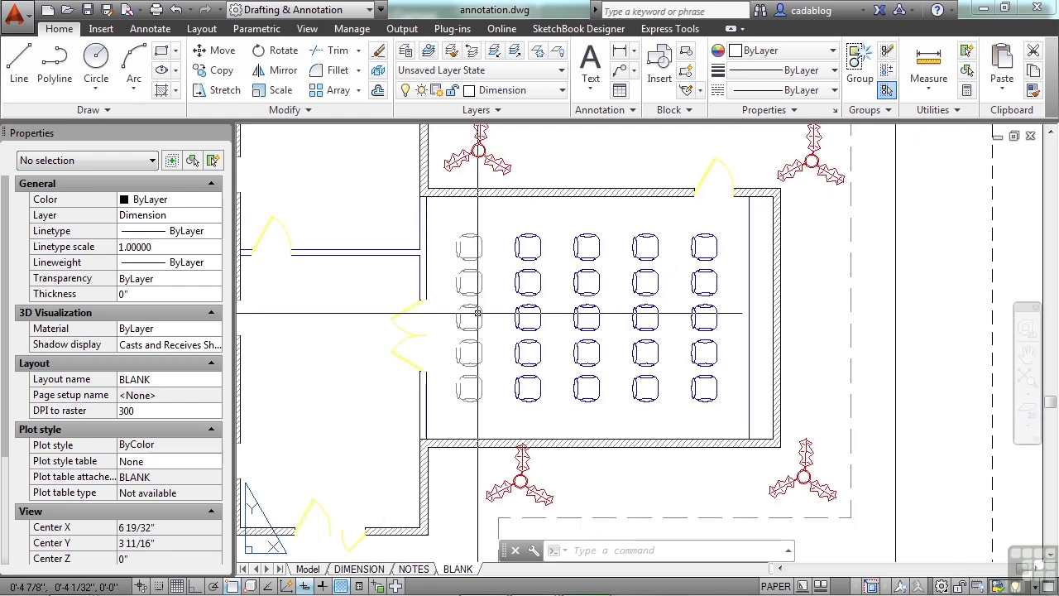